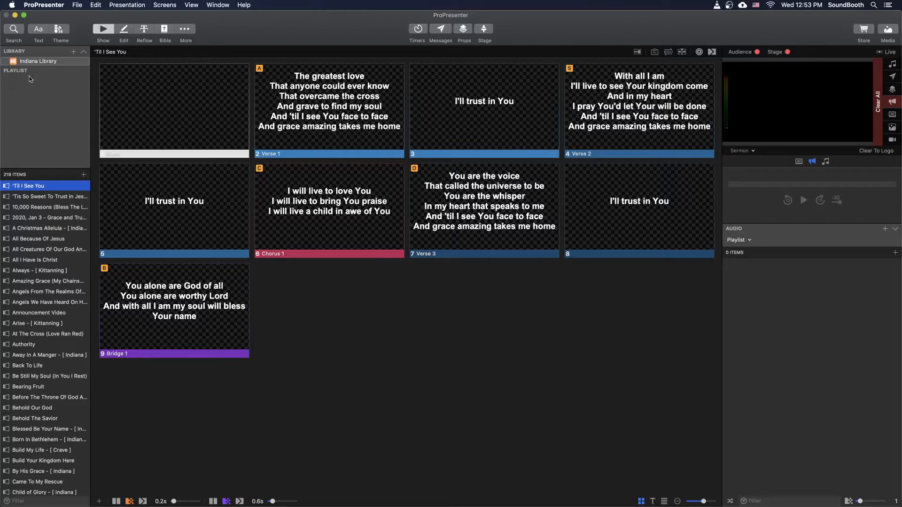
Step: Import the Planning Center service plan for January 10, 2021 from Indiana's Sunday Morning | Indiana folder as a playlist
{"action": "left_click", "coordinate": [74, 53]}
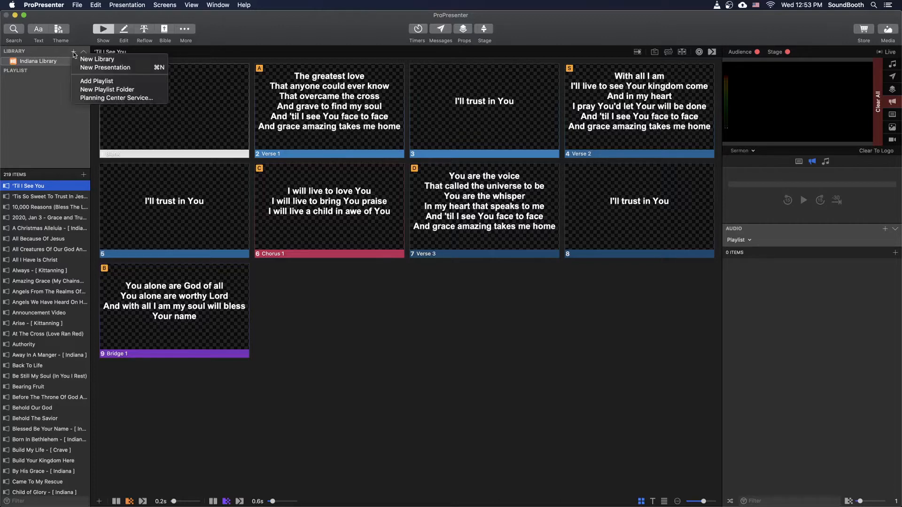
{"action": "left_click", "coordinate": [130, 97]}
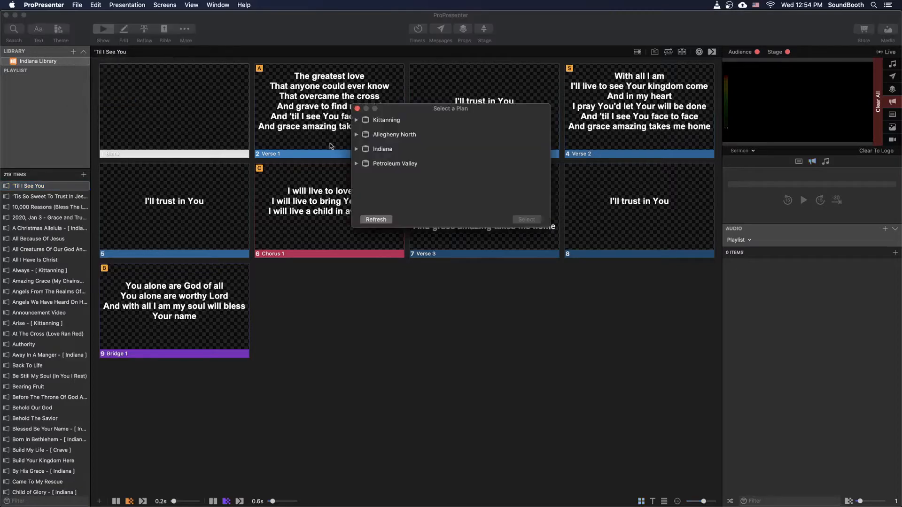
{"action": "left_click", "coordinate": [356, 149]}
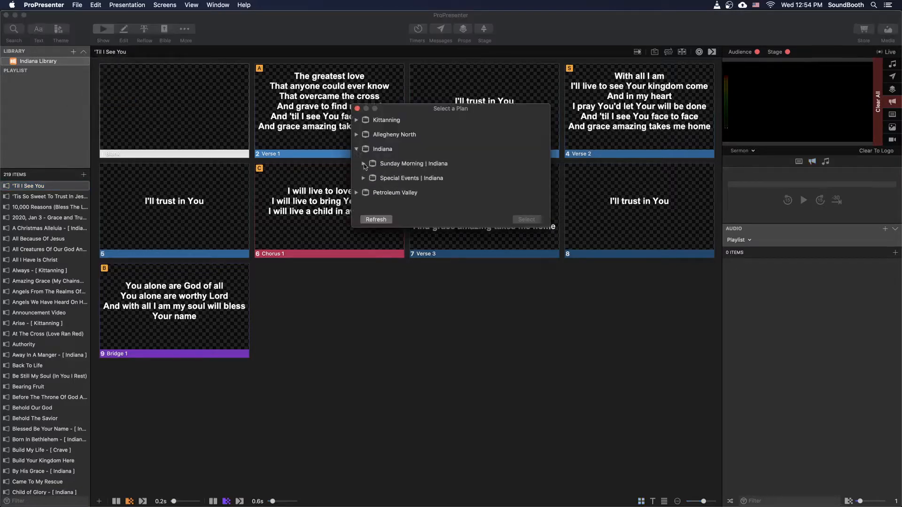
{"action": "left_click", "coordinate": [364, 164]}
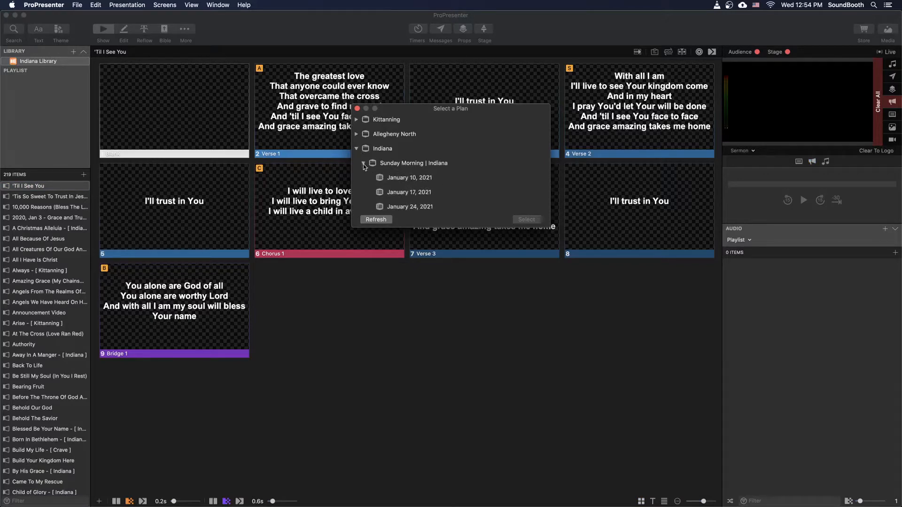
{"action": "left_click", "coordinate": [420, 179]}
{"action": "left_click", "coordinate": [525, 220]}
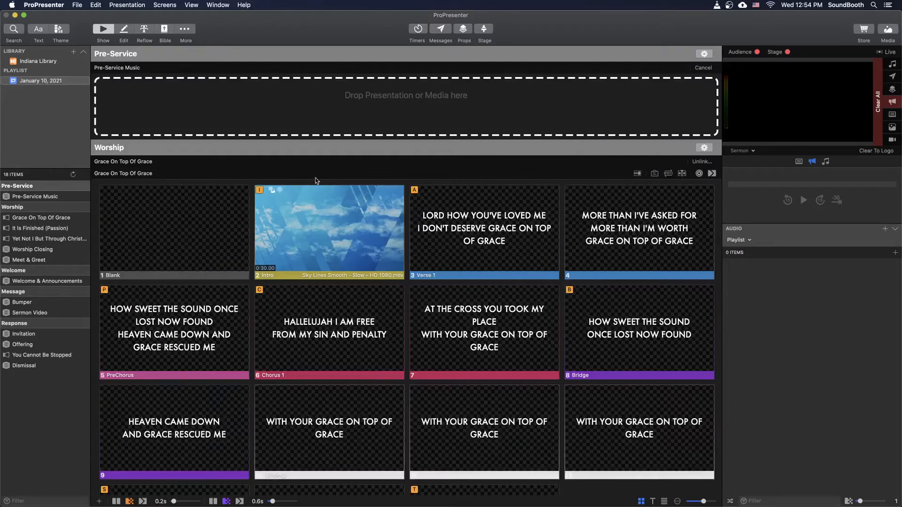
Step: Search the library for "preser" and link the Preservice Slides presentation to the Pre-Service Music placeholder
{"action": "key", "text": "super+f"}
{"action": "type", "text": "p"}
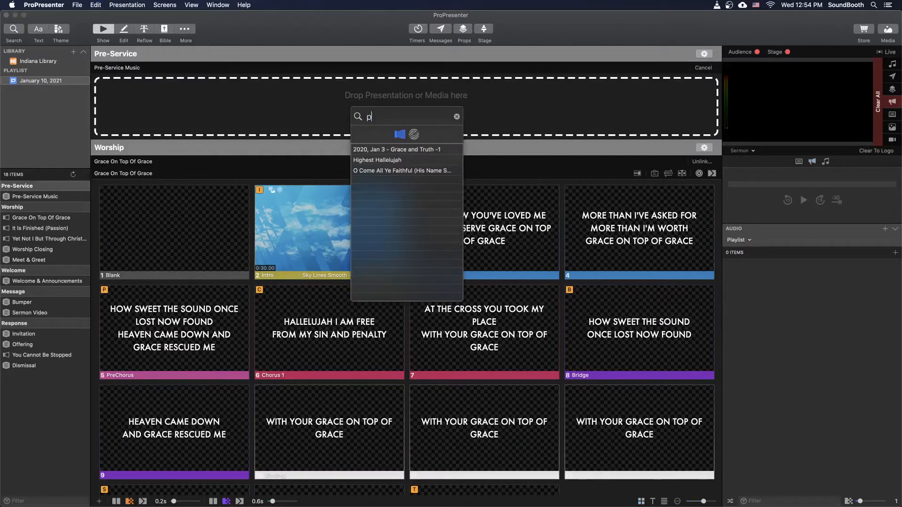
{"action": "type", "text": "reser"}
{"action": "left_click_drag", "start_coordinate": [388, 149], "coordinate": [213, 108]}
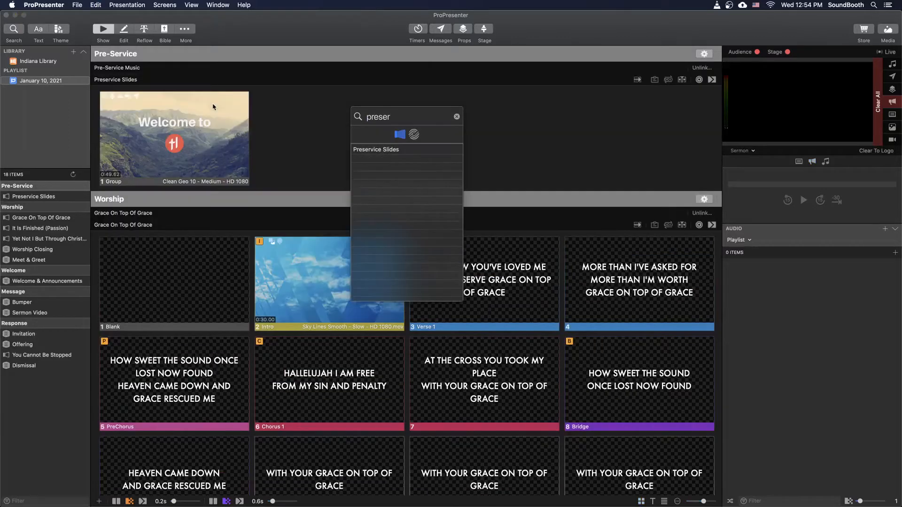
{"action": "left_click", "coordinate": [55, 284]}
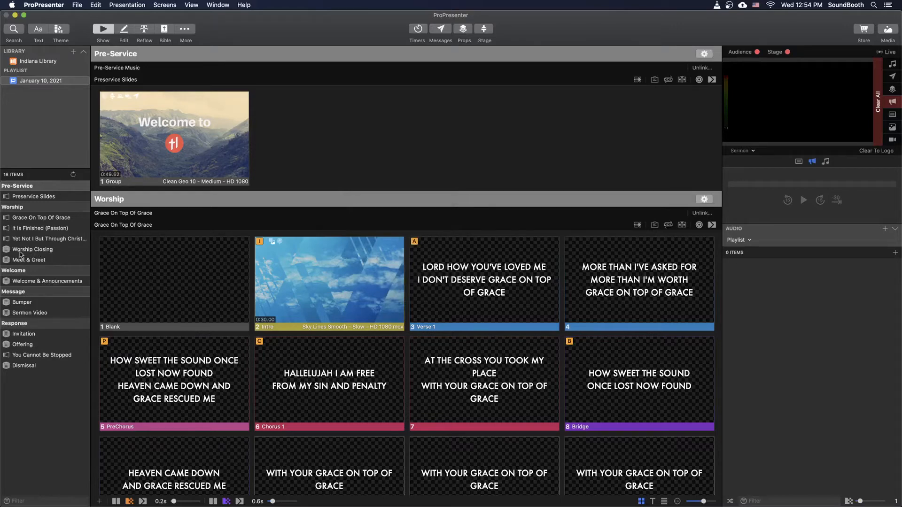
Step: Search the library for "meet" and link the Meet and Greet presentation to the Meet & Greet placeholder
{"action": "left_click", "coordinate": [45, 261]}
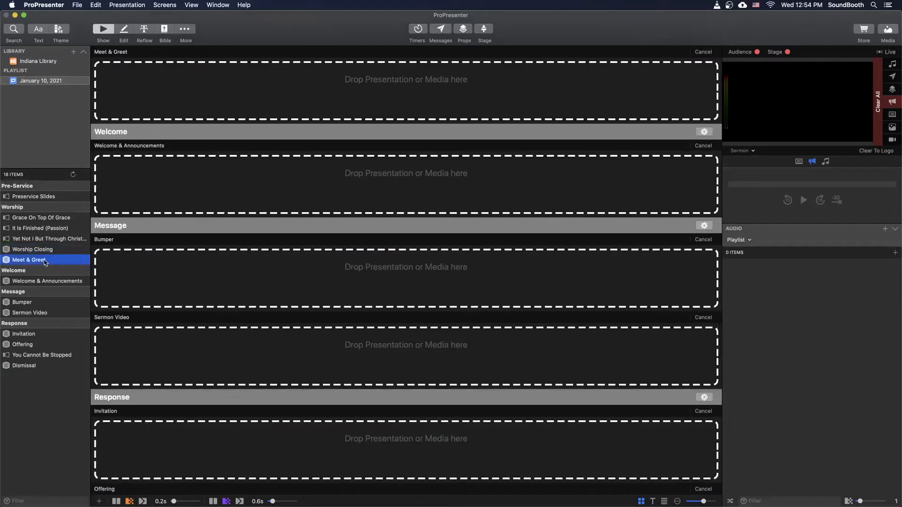
{"action": "key", "text": "super+f"}
{"action": "type", "text": "meet"}
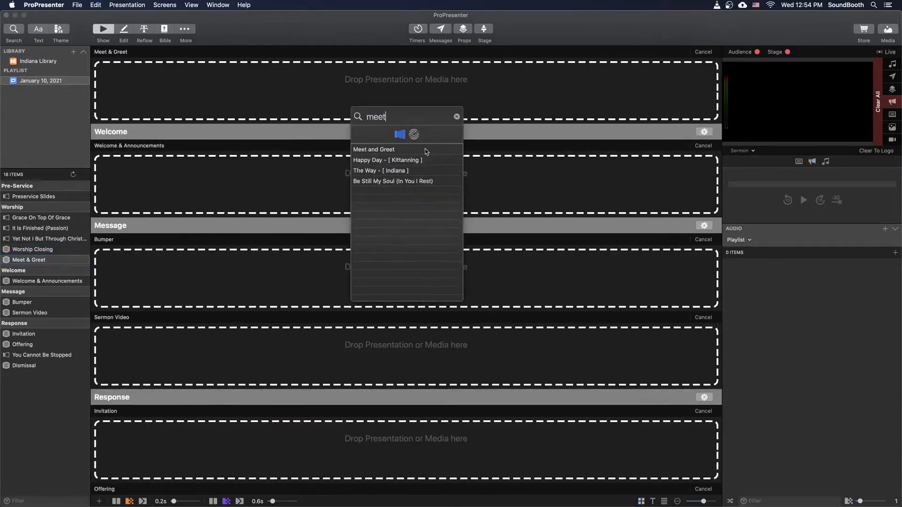
{"action": "left_click_drag", "start_coordinate": [413, 149], "coordinate": [251, 80]}
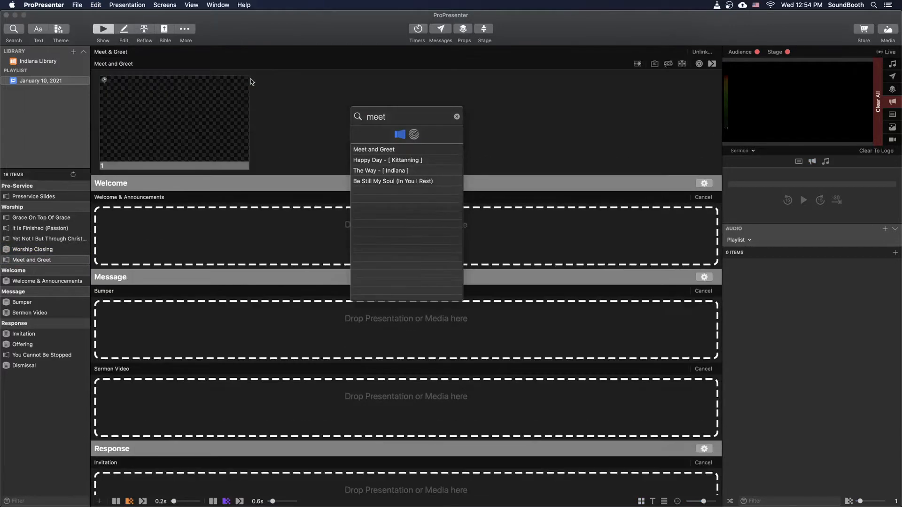
{"action": "left_click", "coordinate": [290, 87]}
Step: Unlink the Meet and Greet presentation from the Meet & Greet item
{"action": "scroll", "coordinate": [292, 94], "scroll_direction": "up", "scroll_amount": 2}
{"action": "scroll", "coordinate": [293, 96], "scroll_direction": "up", "scroll_amount": 2}
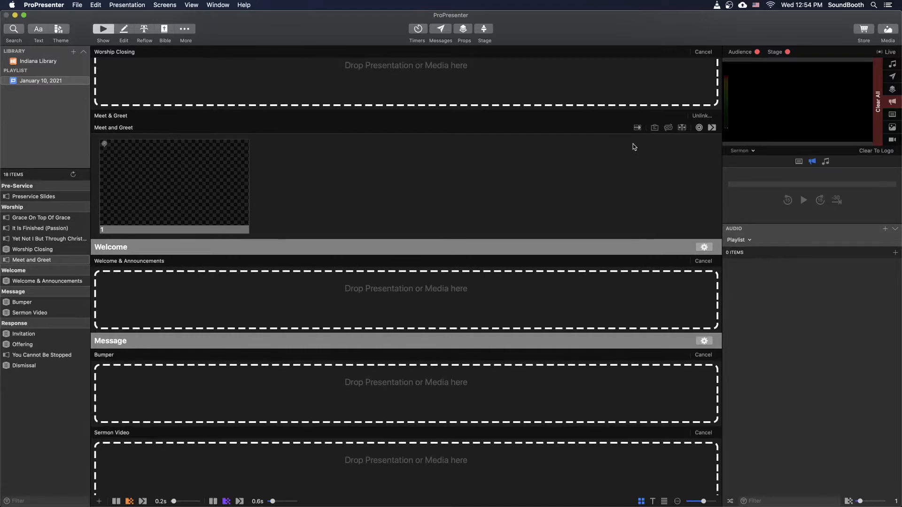
{"action": "left_click", "coordinate": [702, 116]}
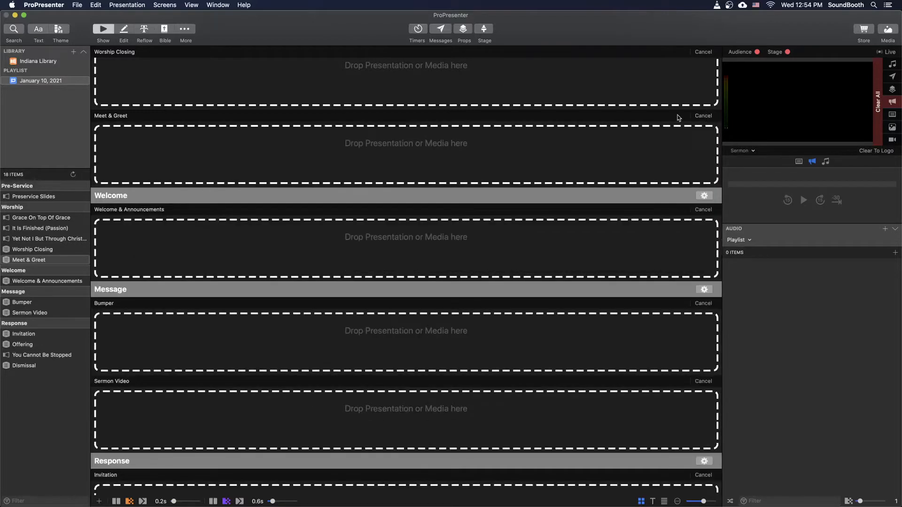
Step: Search the library for "welcome" and link the Welcome presentation to the Welcome & Announcements placeholder
{"action": "key", "text": "super+f"}
{"action": "type", "text": "welcome"}
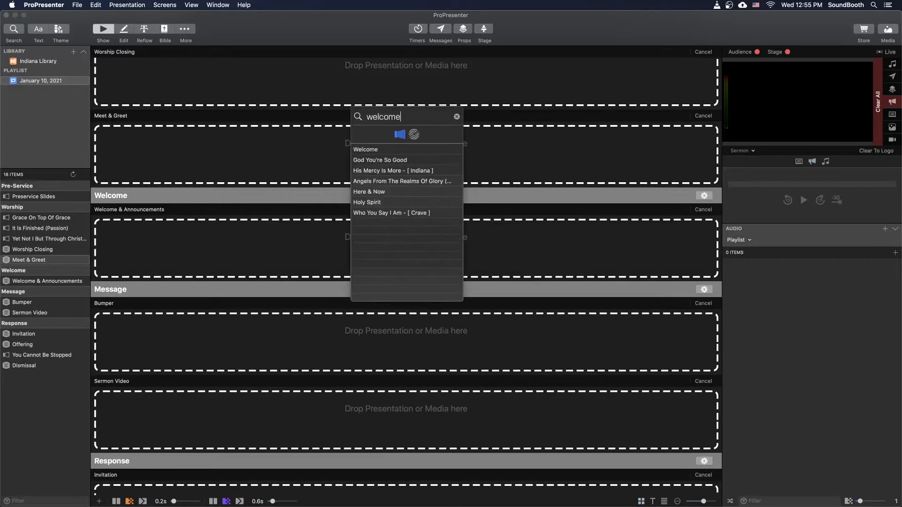
{"action": "left_click_drag", "start_coordinate": [374, 150], "coordinate": [222, 241]}
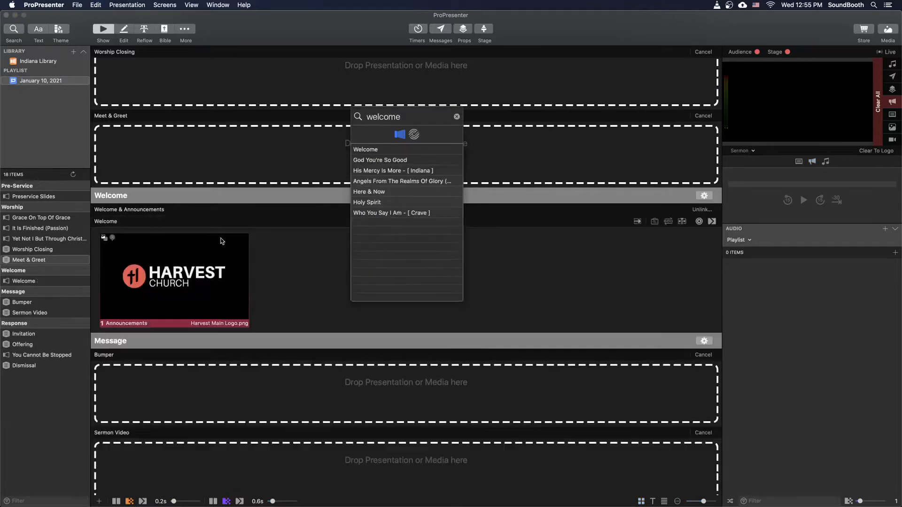
Step: Find "sermon video" in the library, link that presentation to the Bumper placeholder, and set its destination to Announcements
{"action": "scroll", "coordinate": [224, 345], "scroll_direction": "down", "scroll_amount": 5}
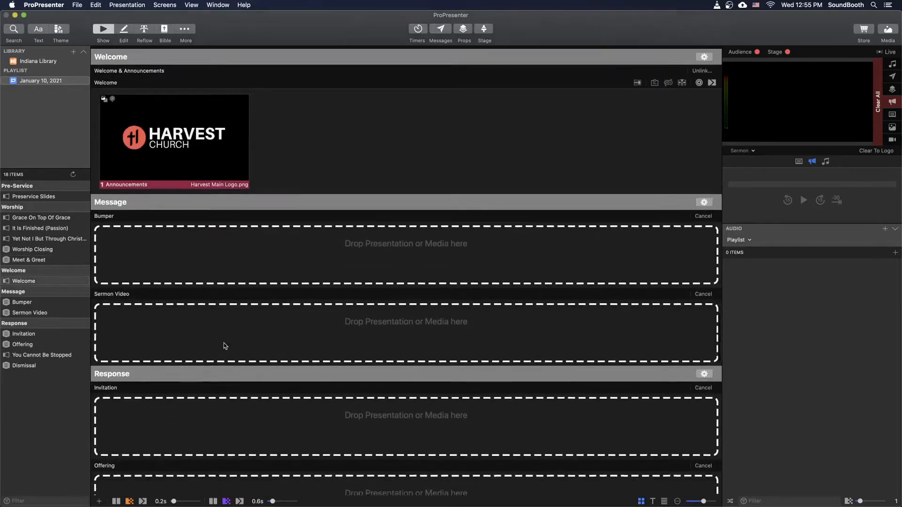
{"action": "scroll", "coordinate": [225, 345], "scroll_direction": "down", "scroll_amount": 2}
{"action": "scroll", "coordinate": [225, 346], "scroll_direction": "up", "scroll_amount": 3}
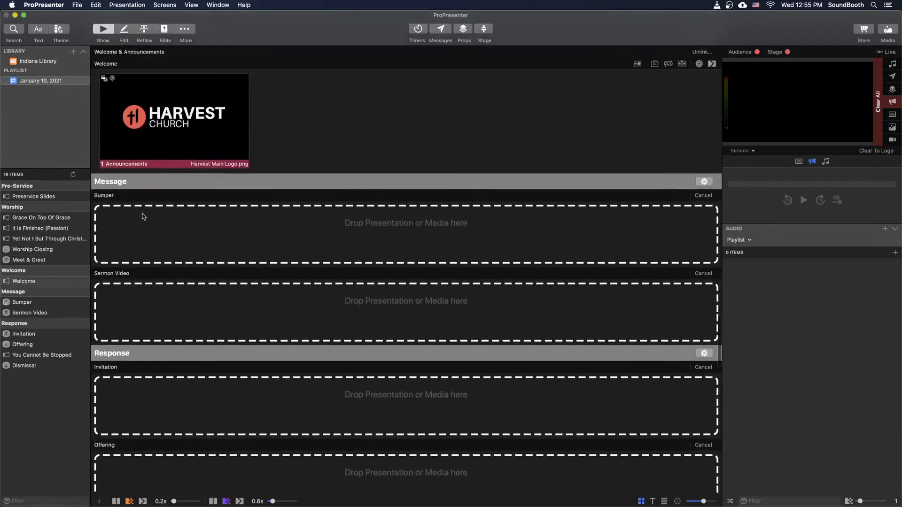
{"action": "key", "text": "super+f"}
{"action": "type", "text": "sermon video"}
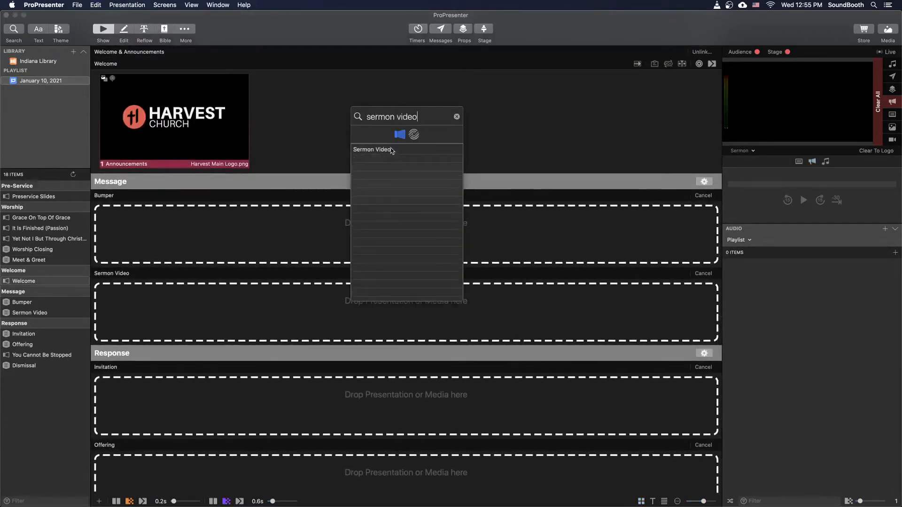
{"action": "left_click_drag", "start_coordinate": [391, 149], "coordinate": [237, 225]}
{"action": "key", "text": "Escape"}
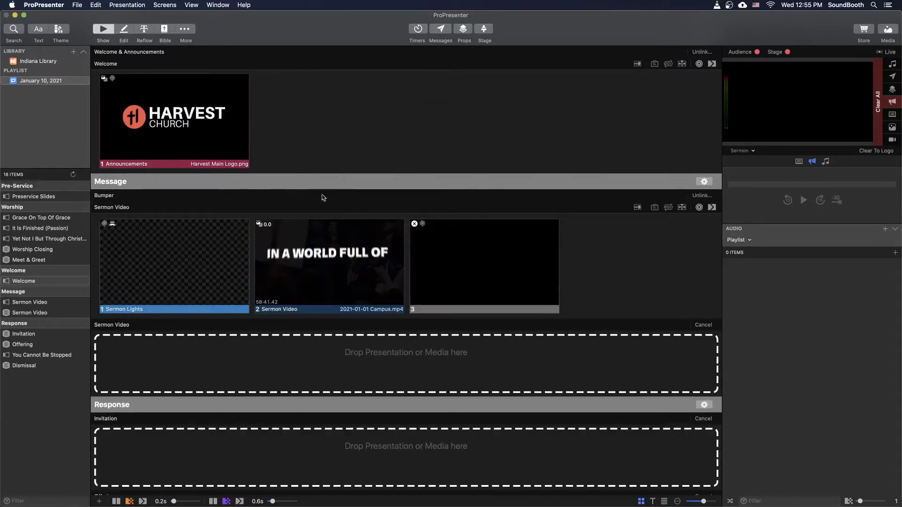
{"action": "left_click", "coordinate": [699, 207]}
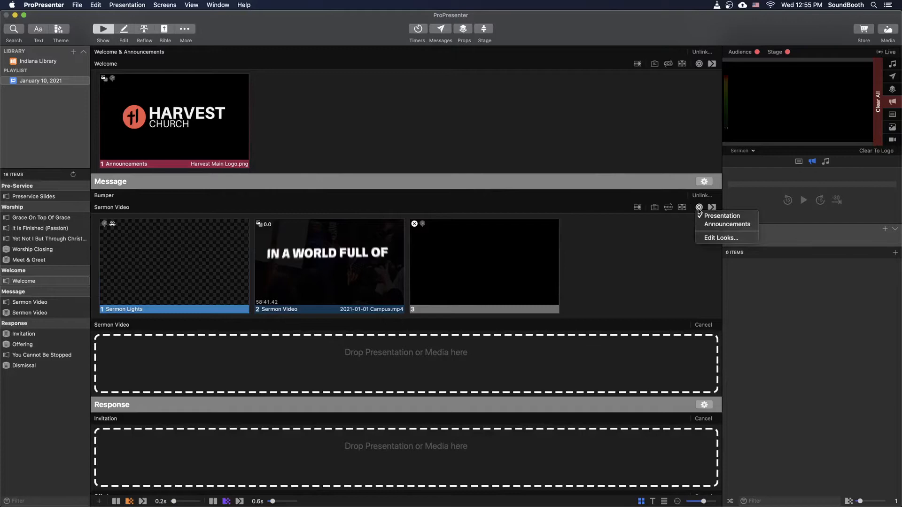
{"action": "left_click", "coordinate": [710, 226]}
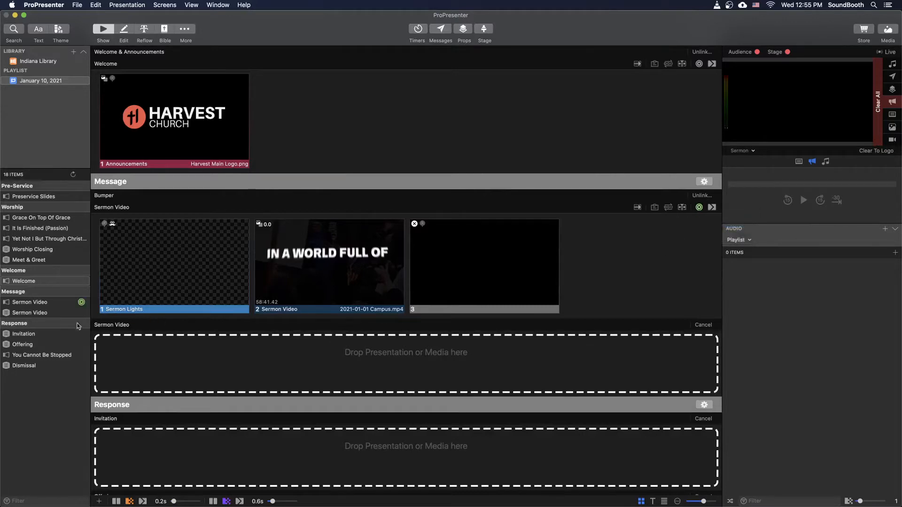
Step: Search the library for "dismis" and link the Dismissal presentation to the Dismissal placeholder at the playlist's end
{"action": "left_click", "coordinate": [45, 334]}
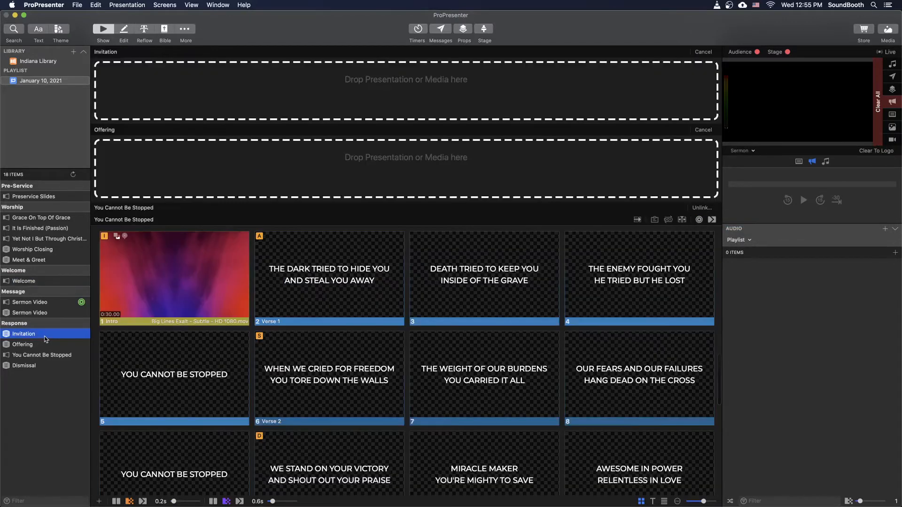
{"action": "left_click", "coordinate": [44, 303]}
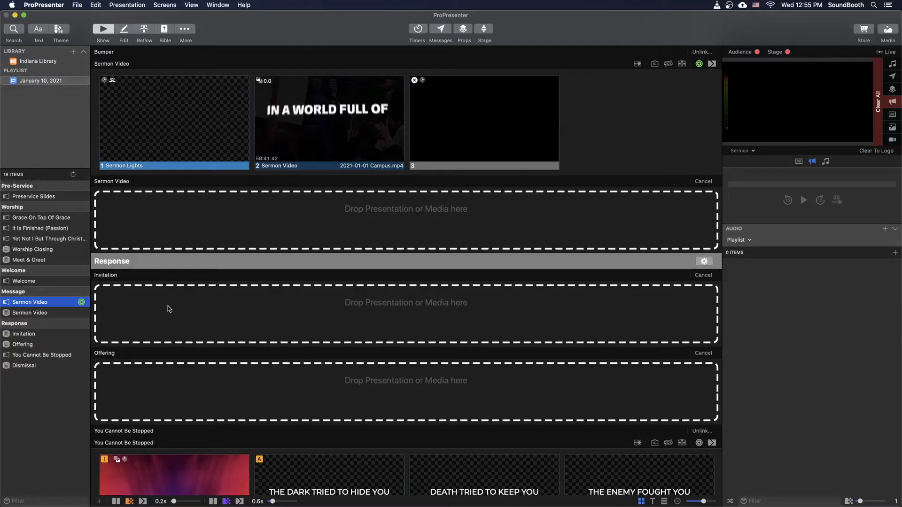
{"action": "scroll", "coordinate": [214, 299], "scroll_direction": "down", "scroll_amount": 3}
{"action": "scroll", "coordinate": [213, 299], "scroll_direction": "down", "scroll_amount": 5}
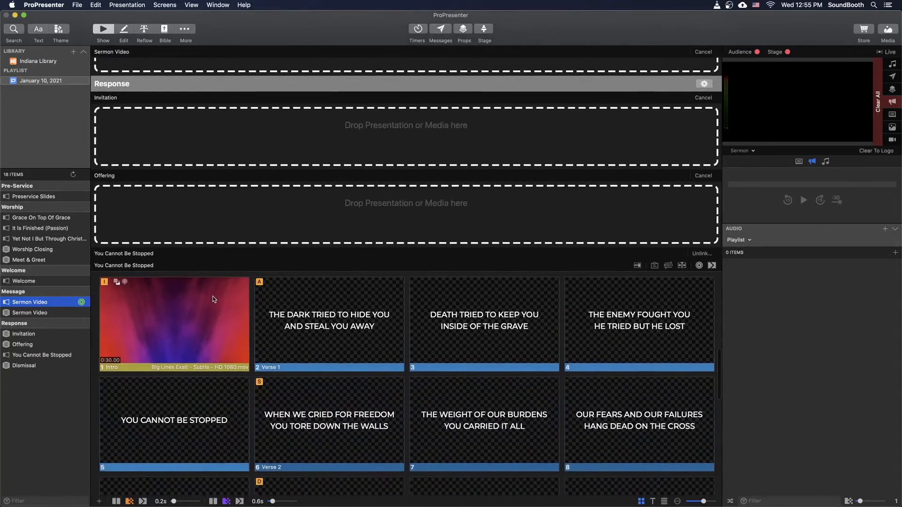
{"action": "scroll", "coordinate": [214, 299], "scroll_direction": "down", "scroll_amount": 10}
{"action": "scroll", "coordinate": [215, 300], "scroll_direction": "down", "scroll_amount": 8}
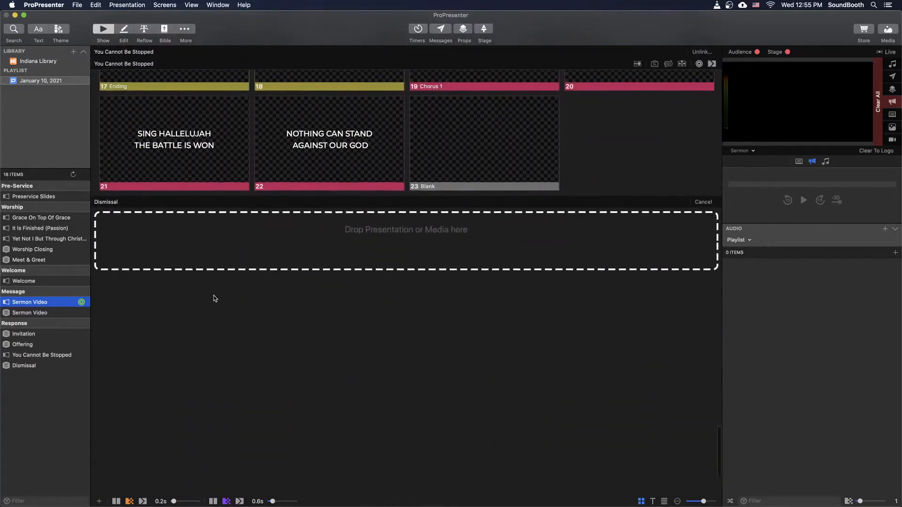
{"action": "key", "text": "super+f"}
{"action": "type", "text": "dismis"}
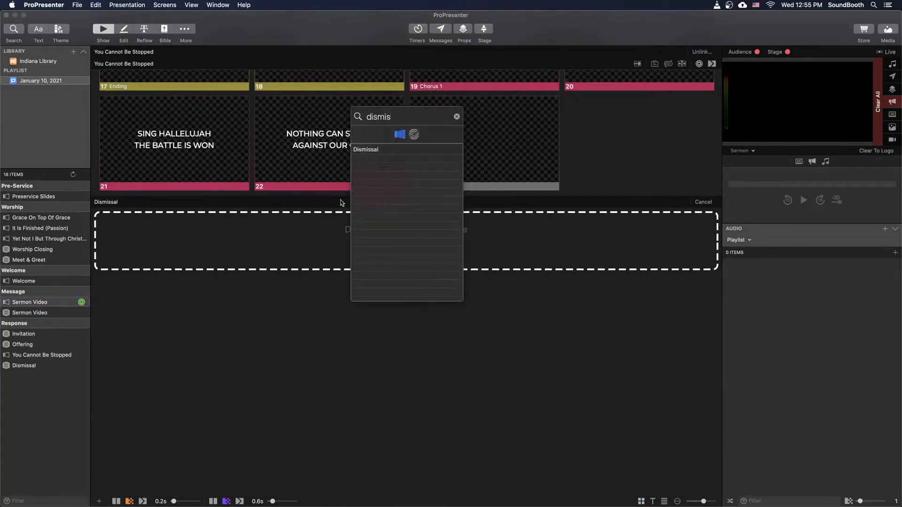
{"action": "left_click_drag", "start_coordinate": [365, 149], "coordinate": [181, 260]}
{"action": "left_click", "coordinate": [281, 311]}
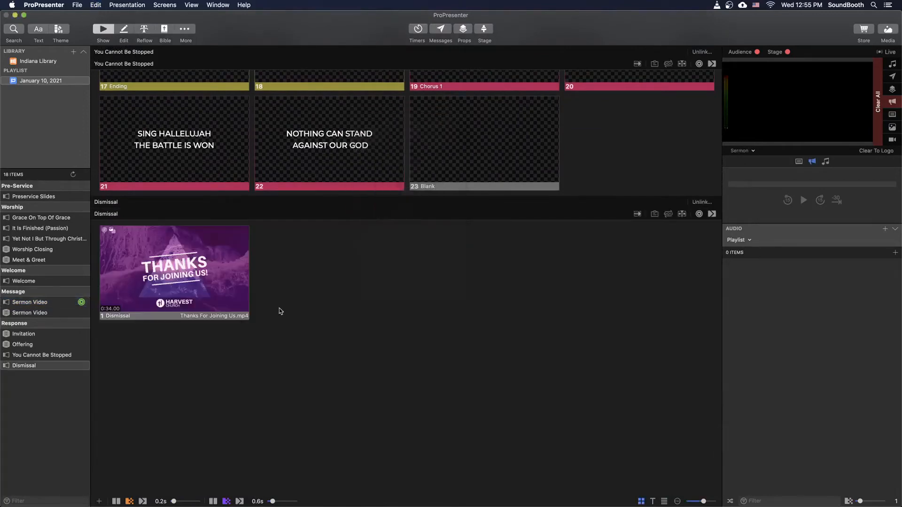
Step: Search the library for "worship closing" to find a presentation for the Worship Closing placeholder
{"action": "scroll", "coordinate": [281, 312], "scroll_direction": "up", "scroll_amount": 5}
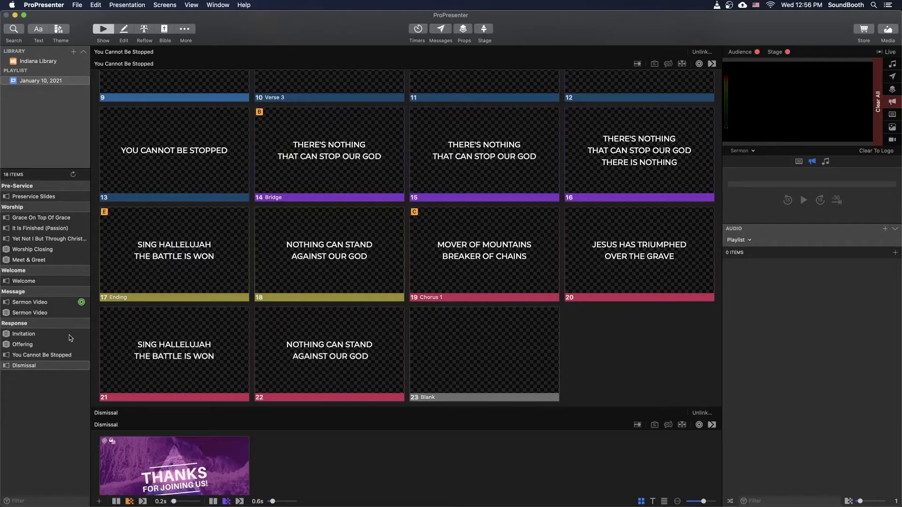
{"action": "left_click", "coordinate": [66, 250]}
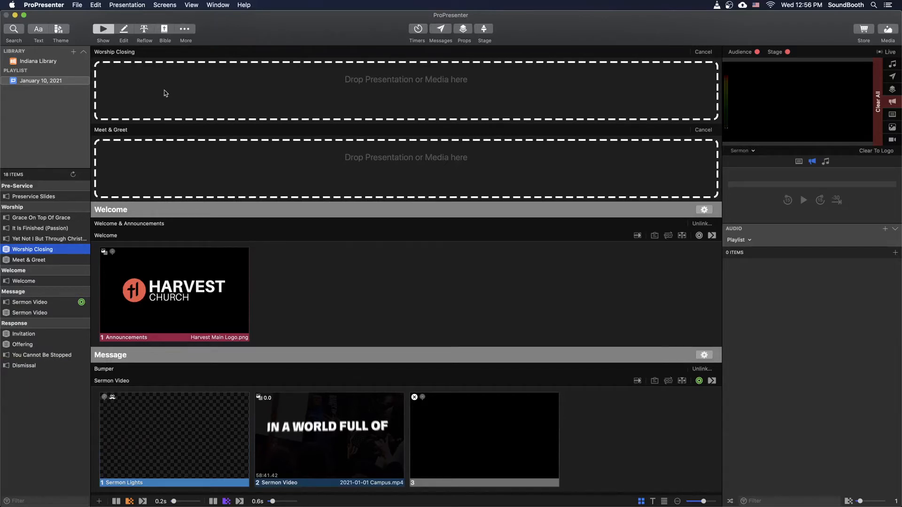
{"action": "key", "text": "super+f"}
{"action": "type", "text": "worsip"}
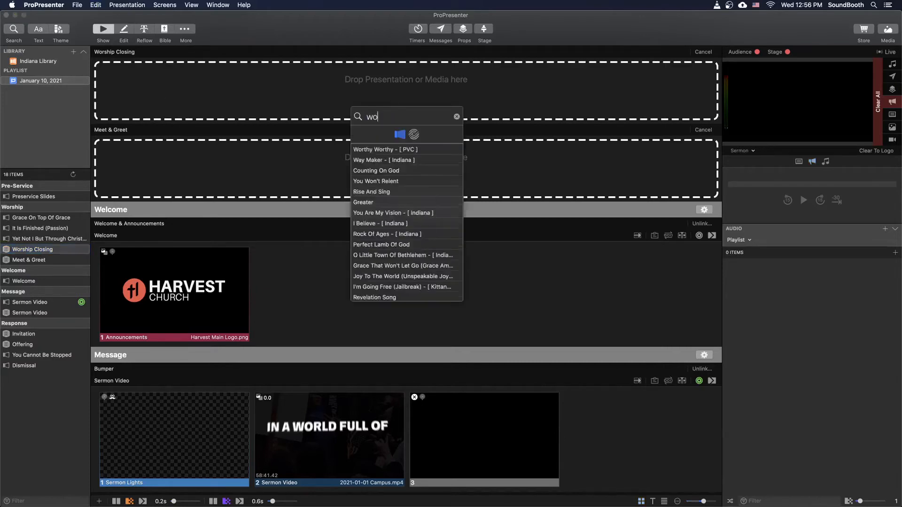
{"action": "key", "text": "BackSpace"}
{"action": "key", "text": "BackSpace"}
{"action": "type", "text": "hip"}
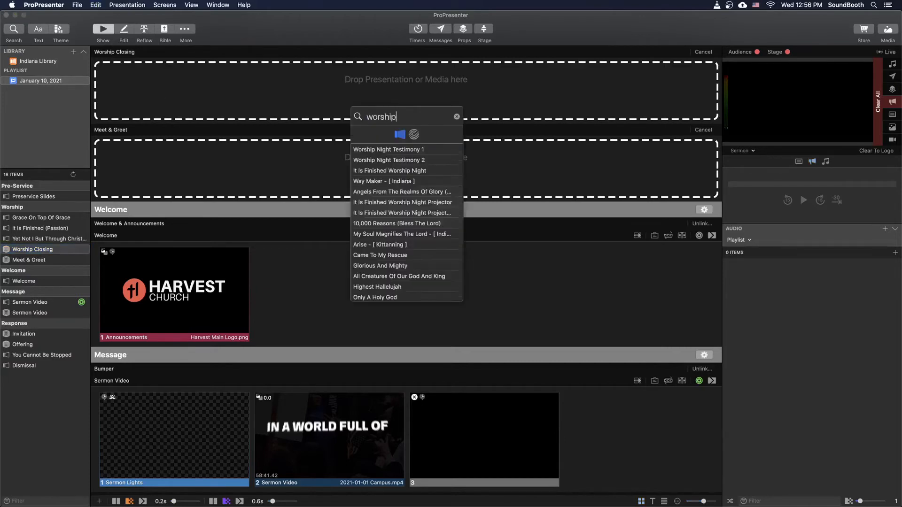
{"action": "type", "text": " closing"}
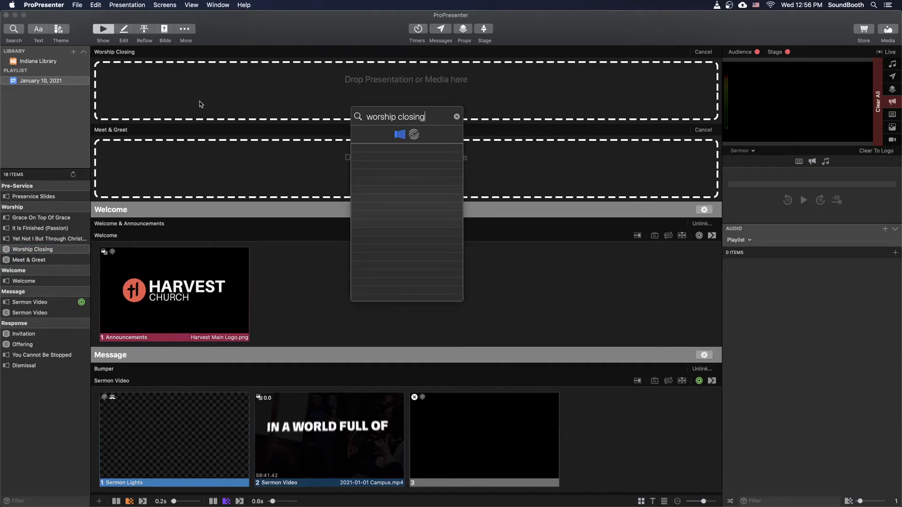
{"action": "key", "text": "Escape"}
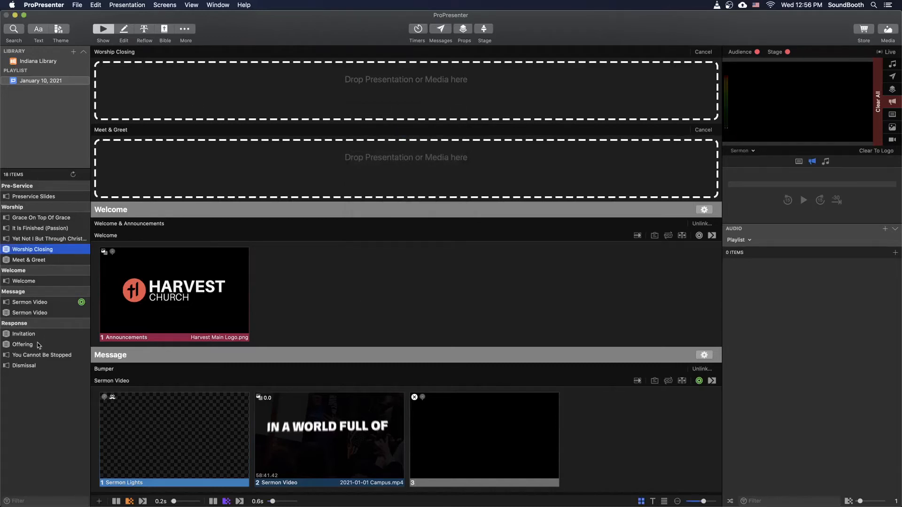
Step: Search the library for "jan" and link the "2020, Jan 3 - Grace and Truth -1" presentation to the Sermon Video placeholder under Message
{"action": "left_click", "coordinate": [48, 313]}
{"action": "scroll", "coordinate": [263, 201], "scroll_direction": "up", "scroll_amount": 3}
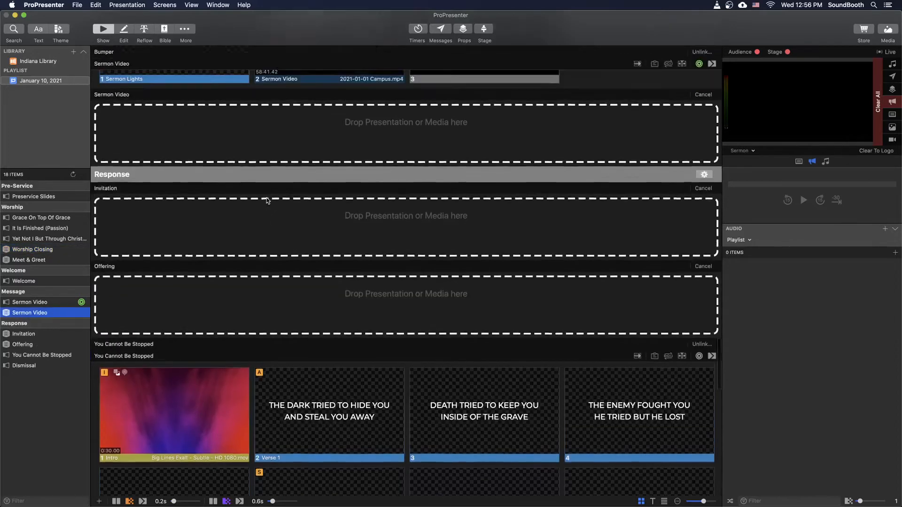
{"action": "key", "text": "super+f"}
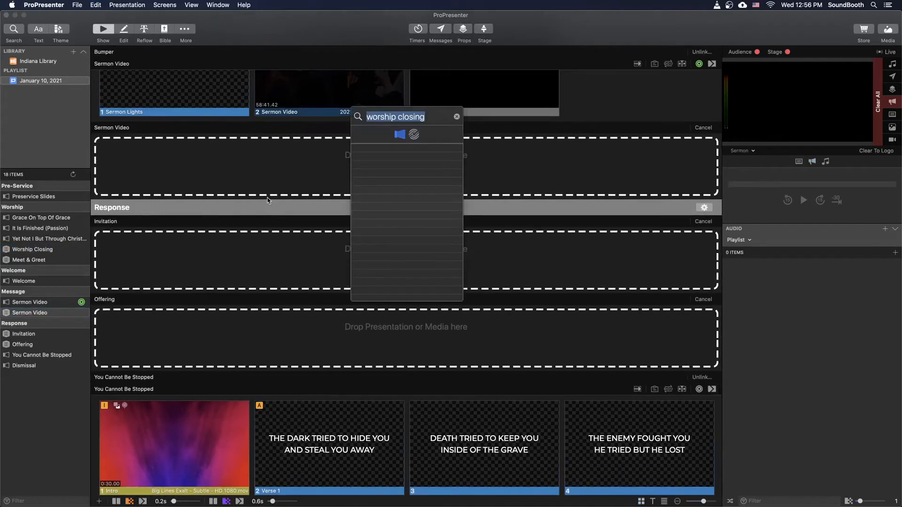
{"action": "type", "text": "jan"}
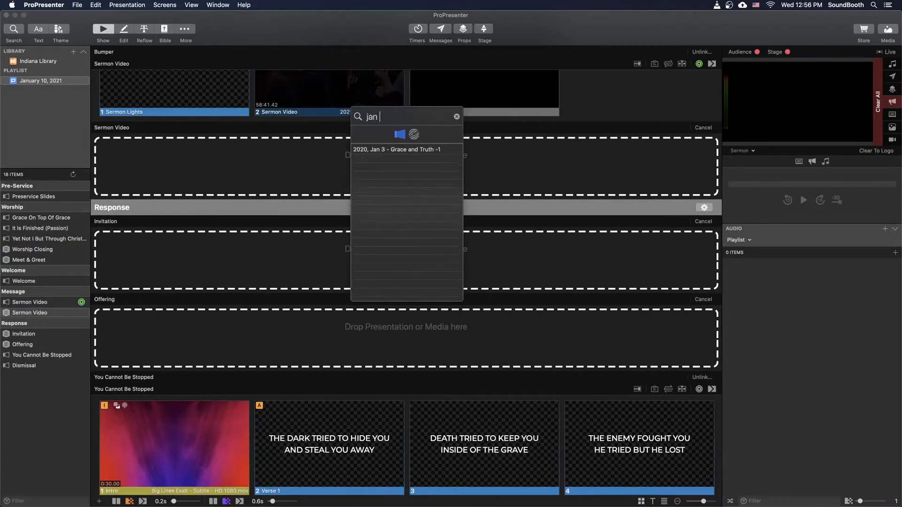
{"action": "left_click_drag", "start_coordinate": [376, 149], "coordinate": [145, 152]}
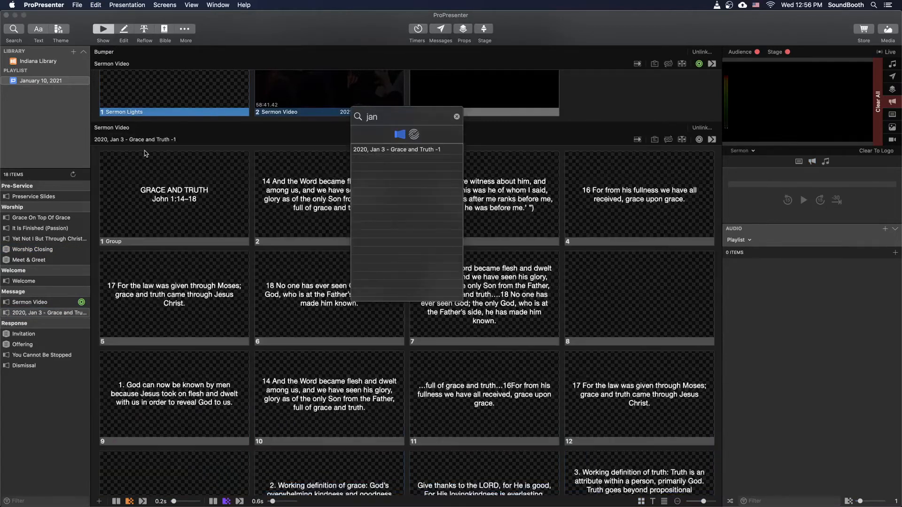
{"action": "left_click", "coordinate": [70, 130]}
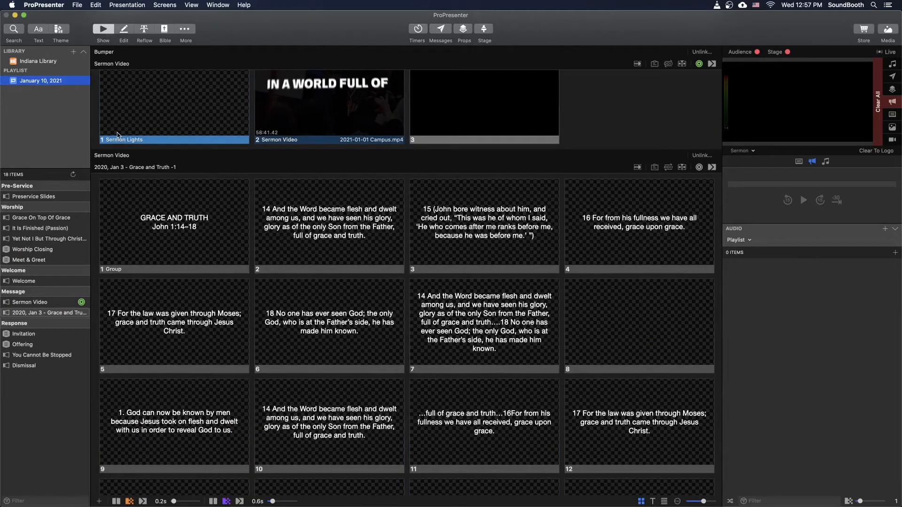
Step: Convert the January 10, 2021 playlist to a standard playlist, accepting removal of its unlinked Planning Center items, and show Yet Not I But Through Christ In Me
{"action": "right_click", "coordinate": [45, 82]}
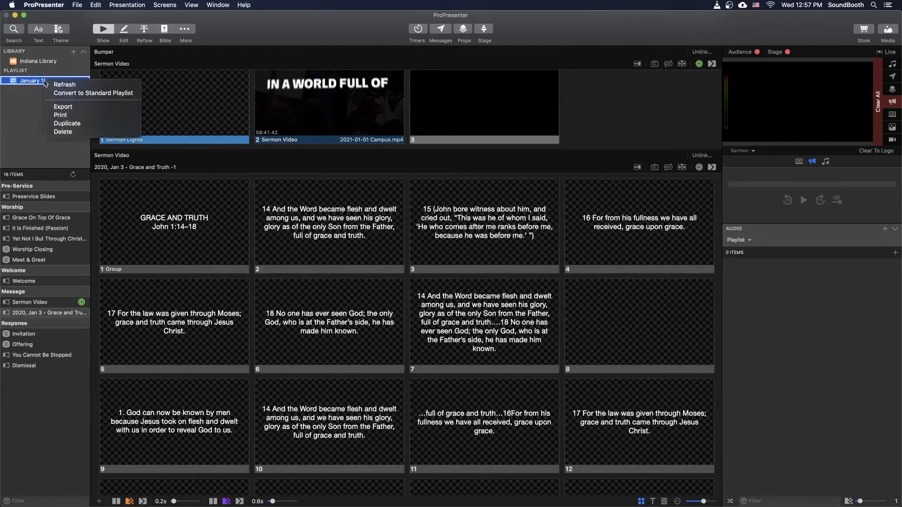
{"action": "left_click", "coordinate": [73, 93]}
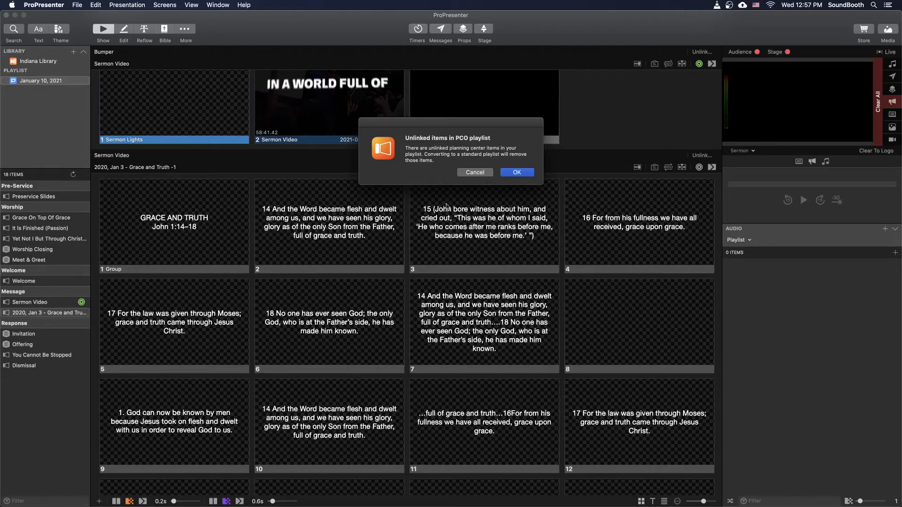
{"action": "left_click", "coordinate": [522, 173]}
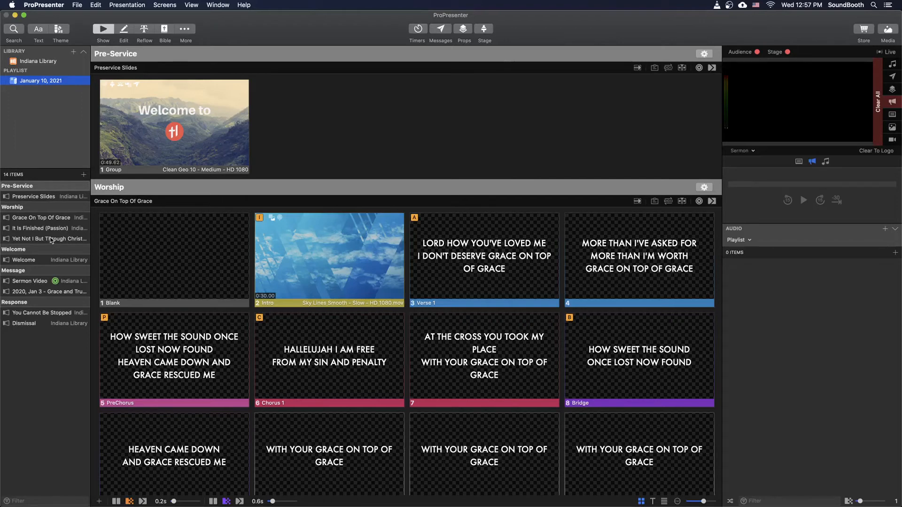
{"action": "left_click", "coordinate": [52, 240]}
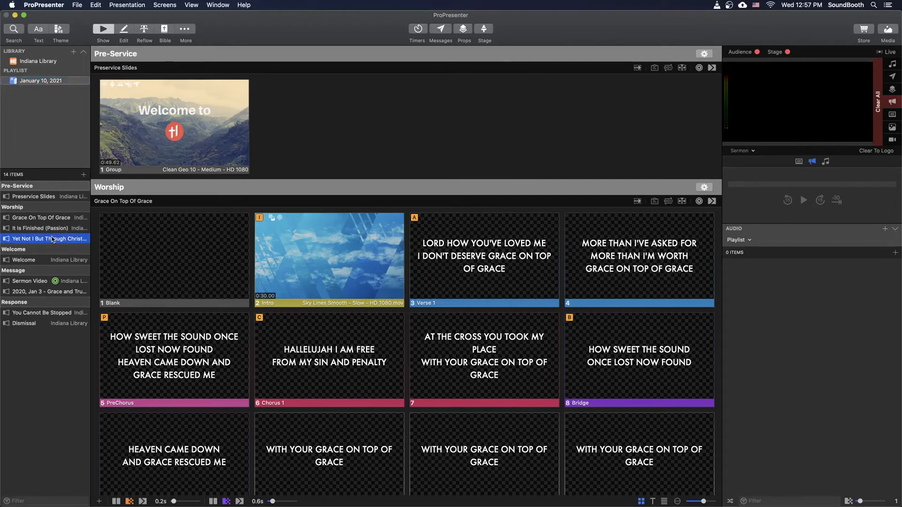
{"action": "scroll", "coordinate": [333, 175], "scroll_direction": "up", "scroll_amount": 3}
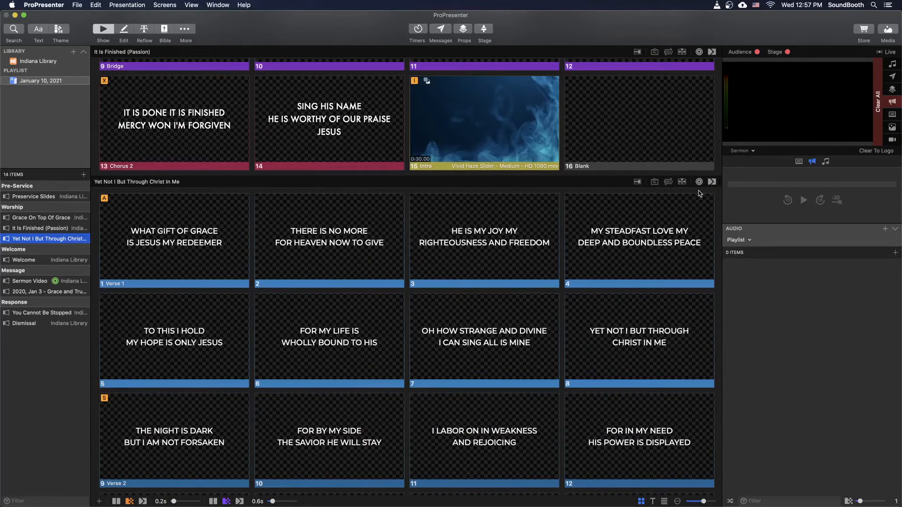
Step: Add the January 17, 2021 Planning Center plan from Indiana's "Sunday Morning | Indiana" service as a new playlist
{"action": "right_click", "coordinate": [30, 81]}
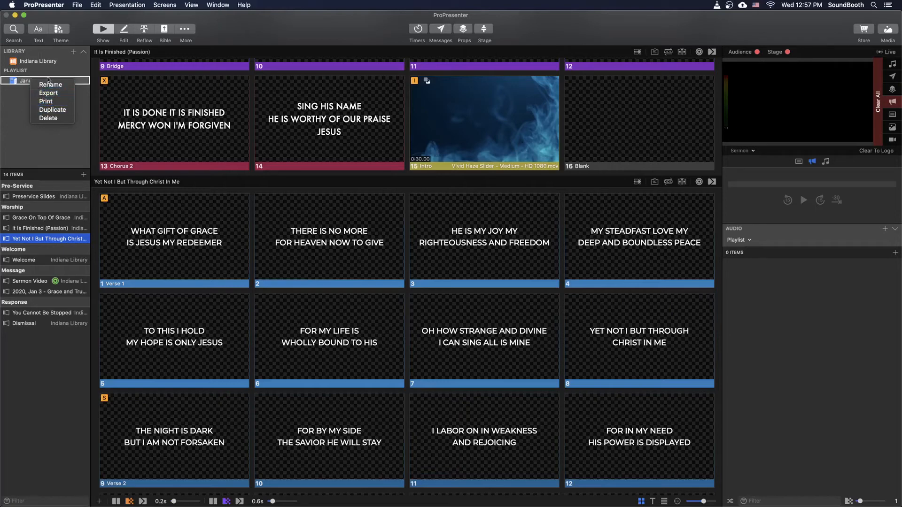
{"action": "left_click", "coordinate": [73, 51]}
{"action": "left_click", "coordinate": [73, 51]}
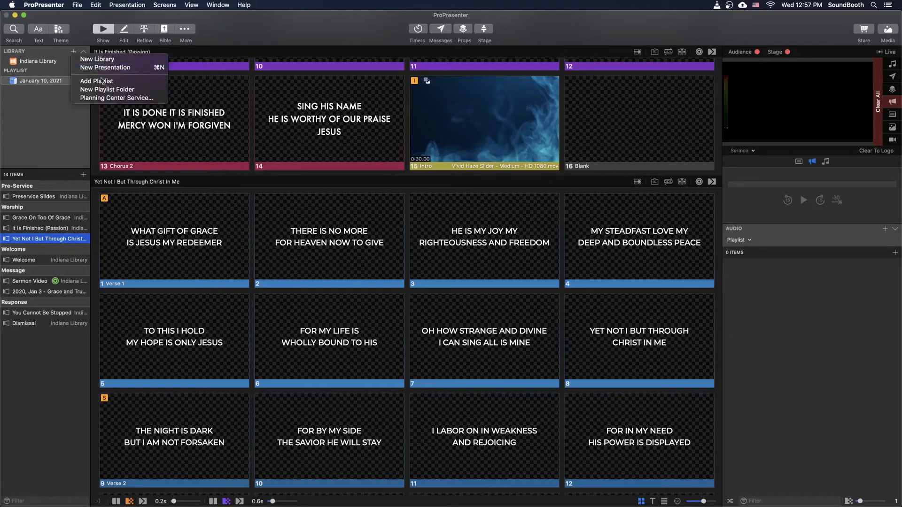
{"action": "left_click", "coordinate": [113, 98]}
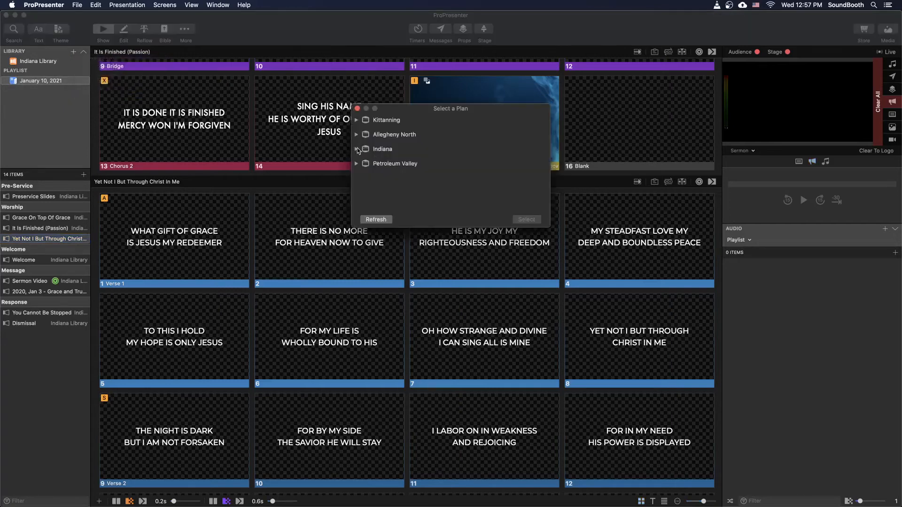
{"action": "left_click", "coordinate": [357, 149]}
{"action": "left_click", "coordinate": [363, 160]}
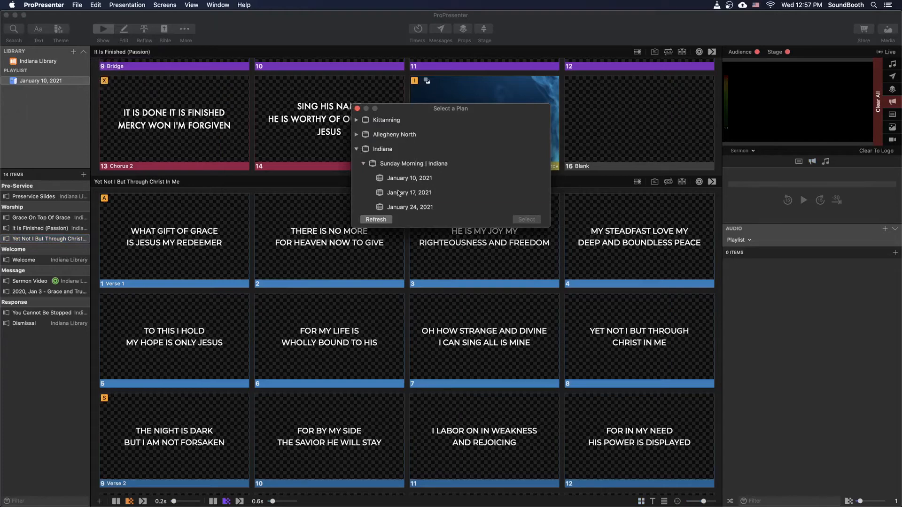
{"action": "left_click", "coordinate": [398, 193]}
{"action": "left_click", "coordinate": [526, 220]}
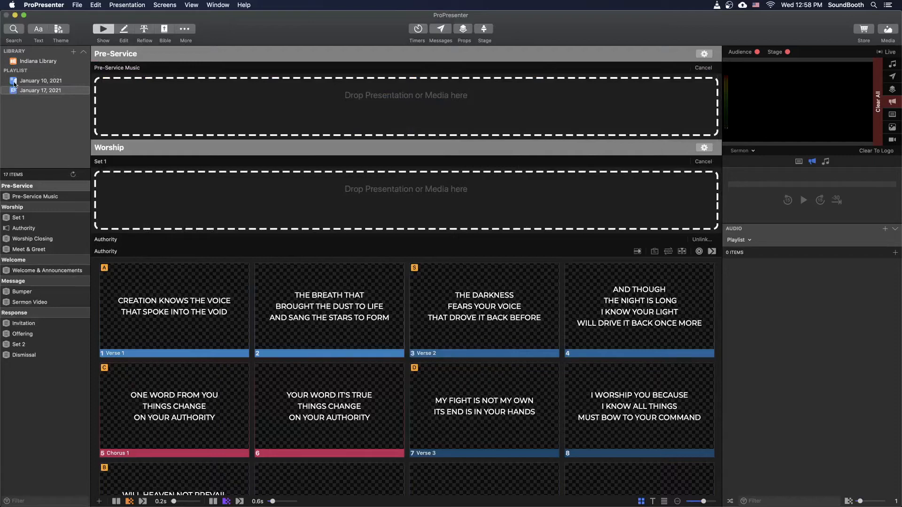
Step: Compare the available options of the two playlists and delete the January 17, 2021 playlist
{"action": "right_click", "coordinate": [37, 90]}
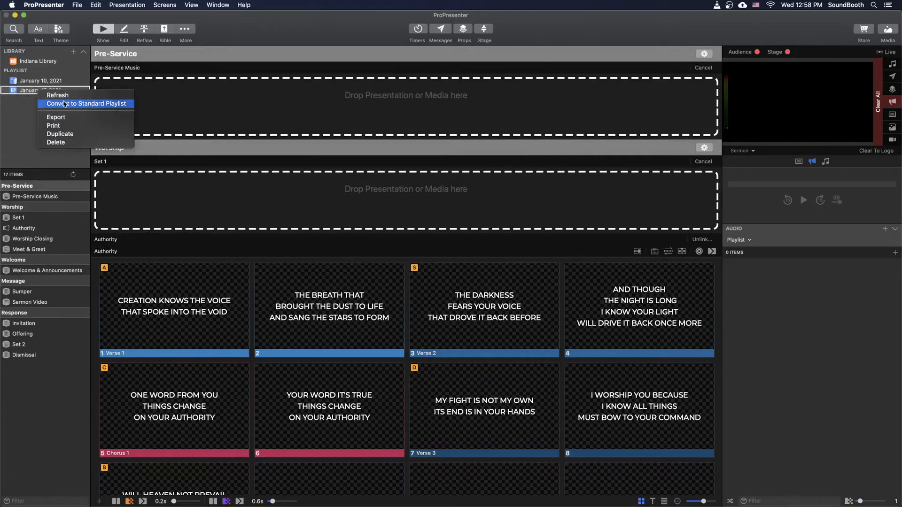
{"action": "right_click", "coordinate": [43, 81]}
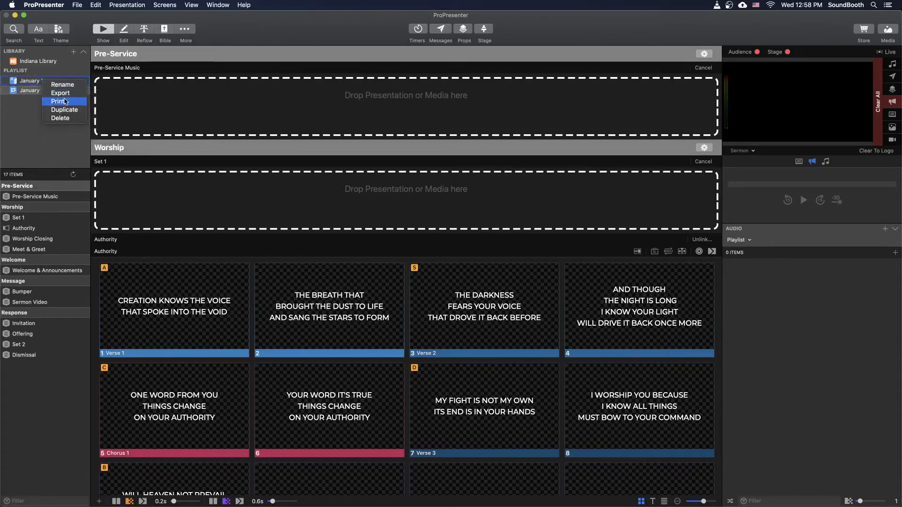
{"action": "left_click", "coordinate": [26, 90]}
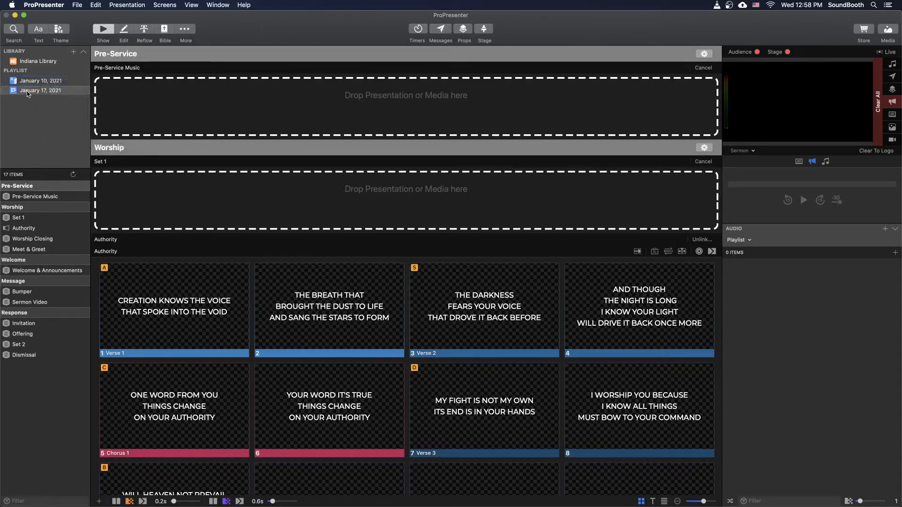
{"action": "right_click", "coordinate": [28, 91]}
{"action": "left_click", "coordinate": [66, 143]}
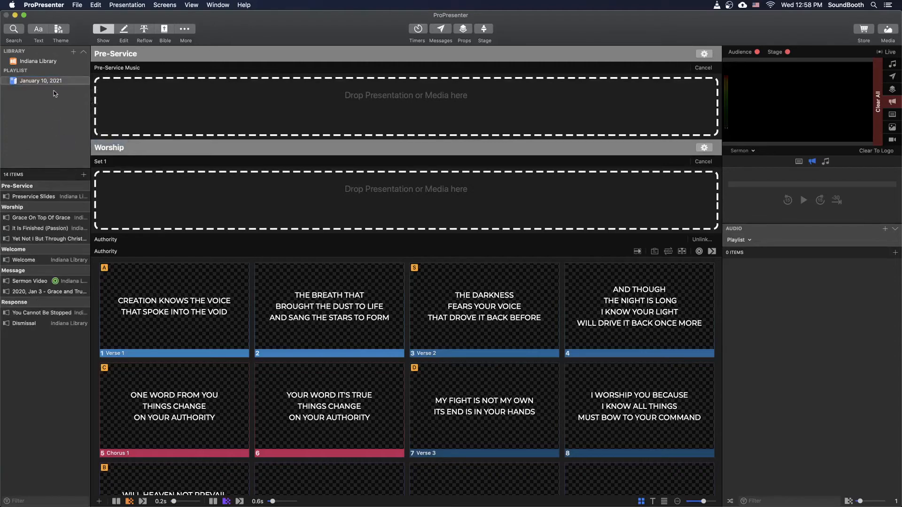
Step: Set the arrangement of Grace On Top Of Grace and It Is Finished (Passion) in the Worship section to Indiana
{"action": "left_click", "coordinate": [49, 197]}
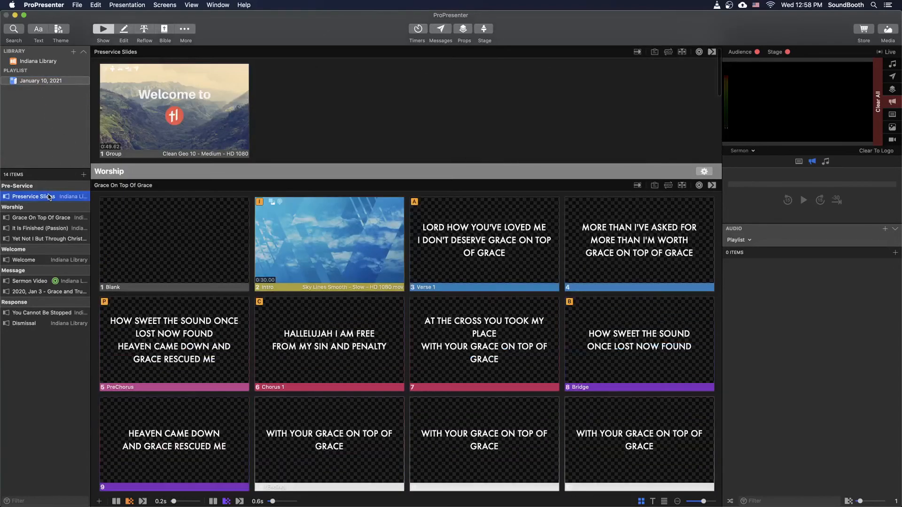
{"action": "right_click", "coordinate": [54, 219]}
{"action": "mouse_move", "coordinate": [97, 243]}
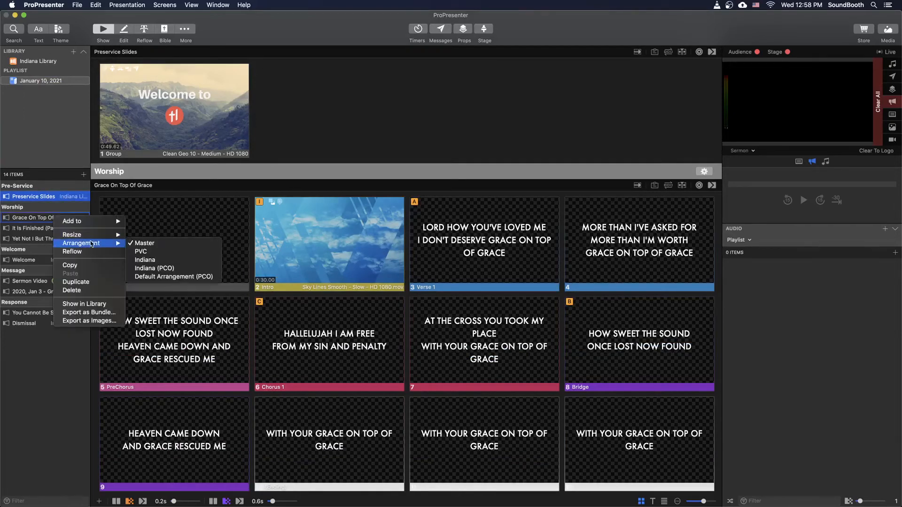
{"action": "left_click", "coordinate": [162, 261]}
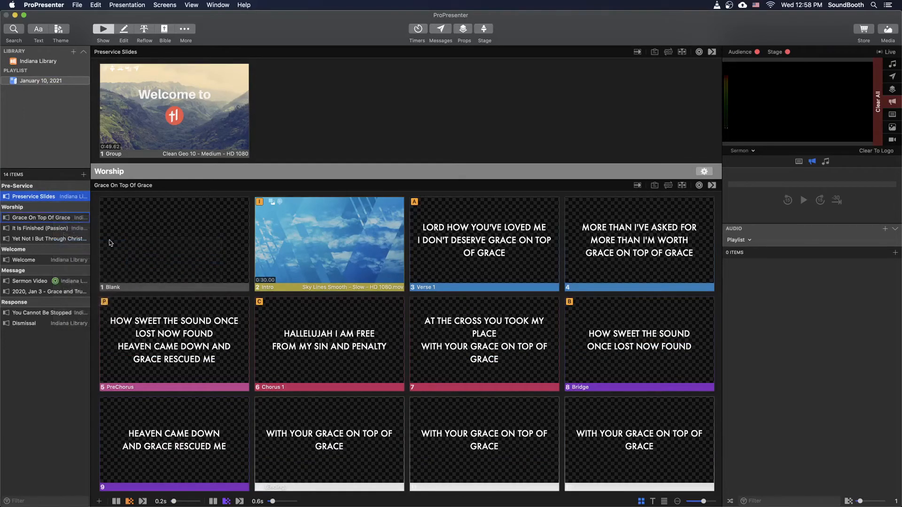
{"action": "right_click", "coordinate": [71, 231]}
{"action": "mouse_move", "coordinate": [110, 259]}
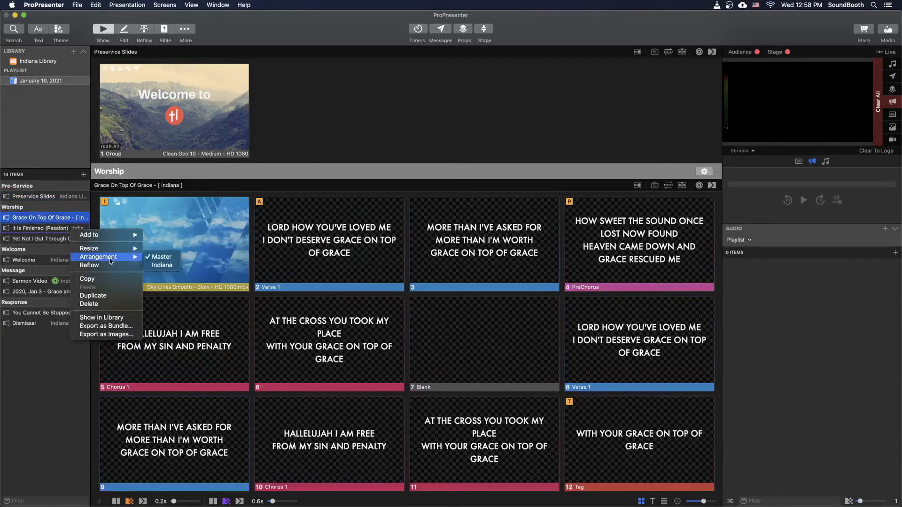
{"action": "left_click", "coordinate": [153, 267]}
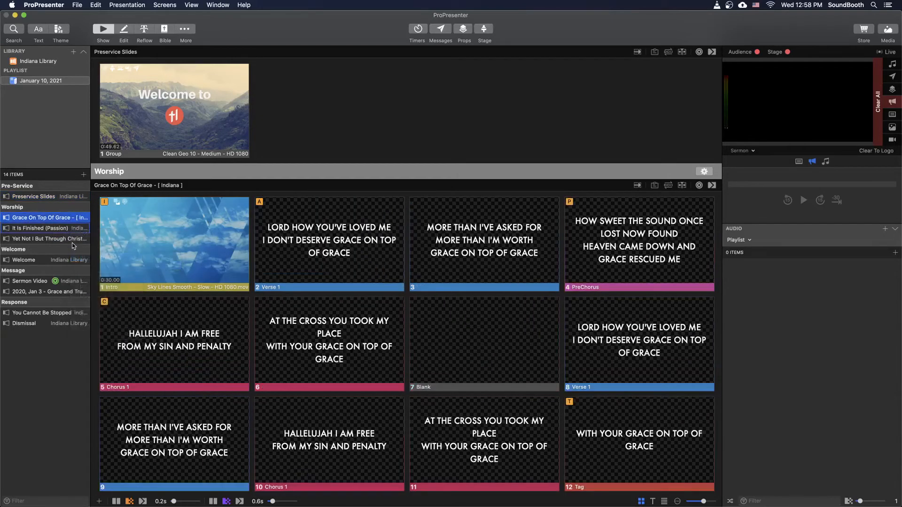
Step: Set the arrangement of Yet Not I But Through Christ In Me and You Cannot Be Stopped to Indiana
{"action": "left_click", "coordinate": [77, 239]}
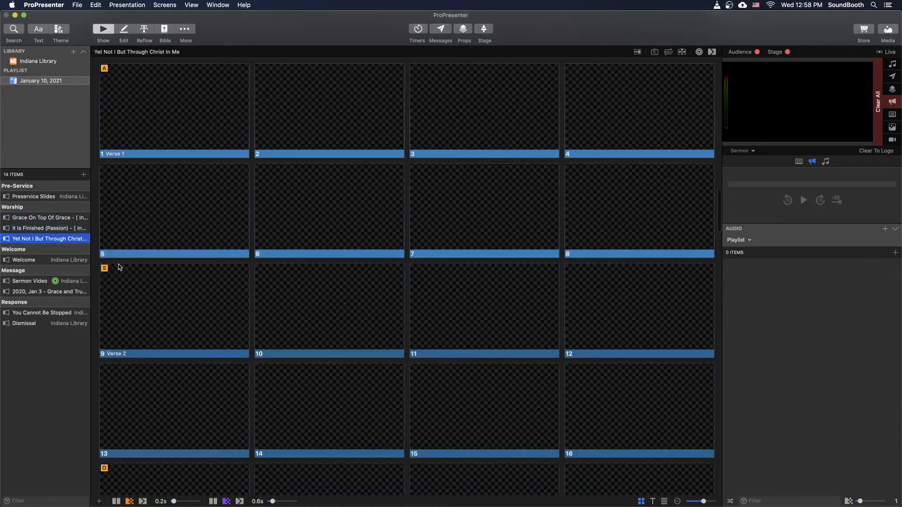
{"action": "right_click", "coordinate": [77, 240]}
{"action": "mouse_move", "coordinate": [133, 267]}
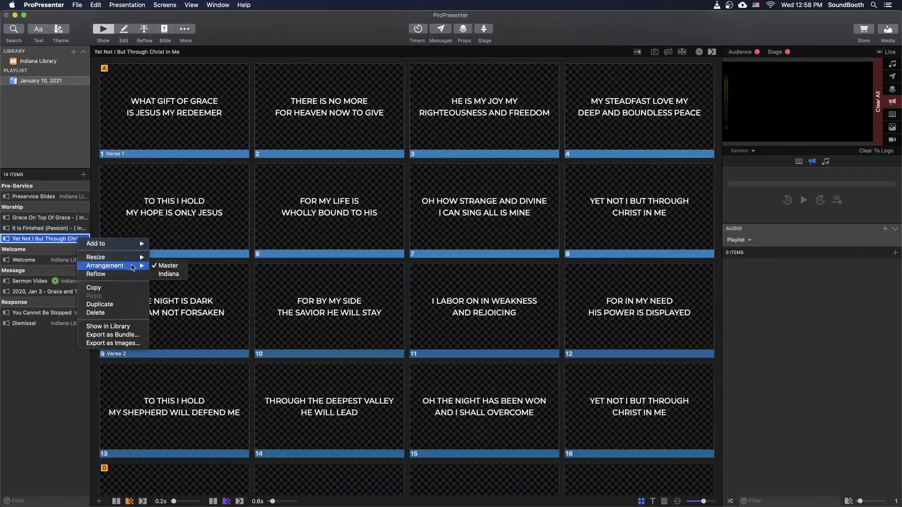
{"action": "left_click", "coordinate": [168, 273]}
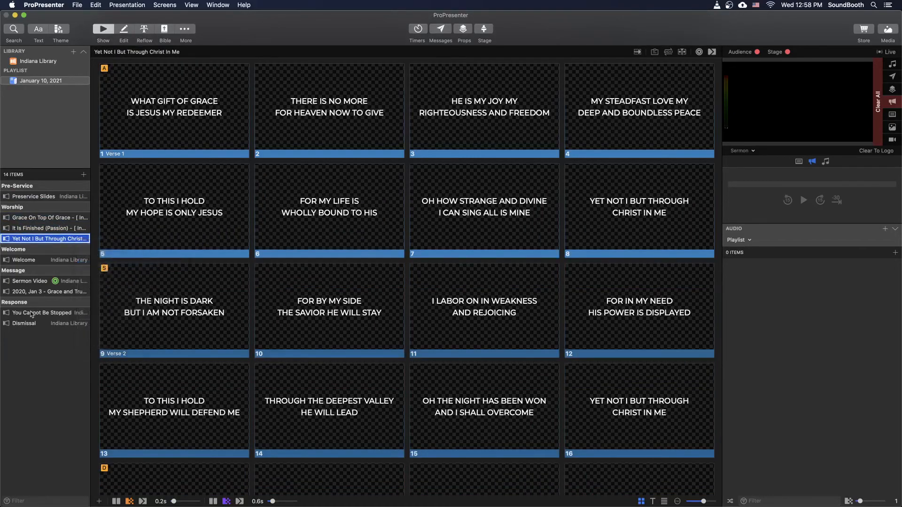
{"action": "right_click", "coordinate": [42, 312]}
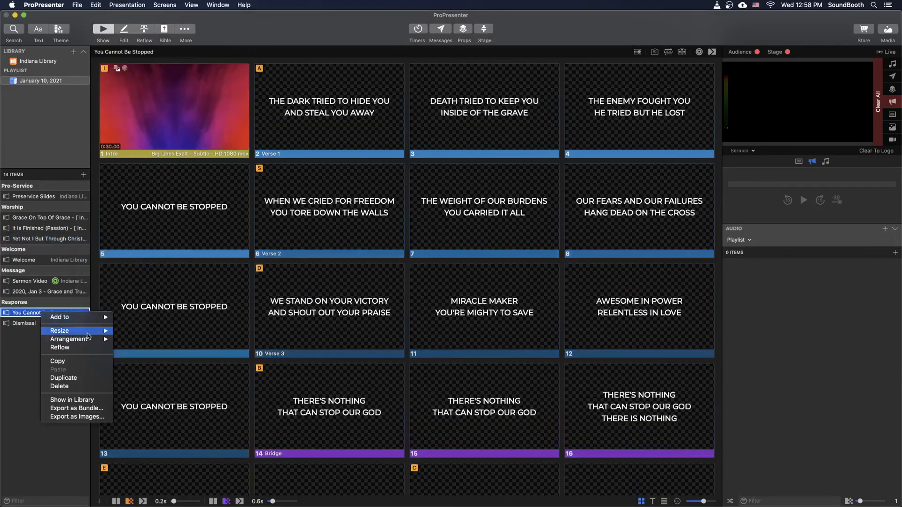
{"action": "mouse_move", "coordinate": [85, 340]}
{"action": "left_click", "coordinate": [129, 347]}
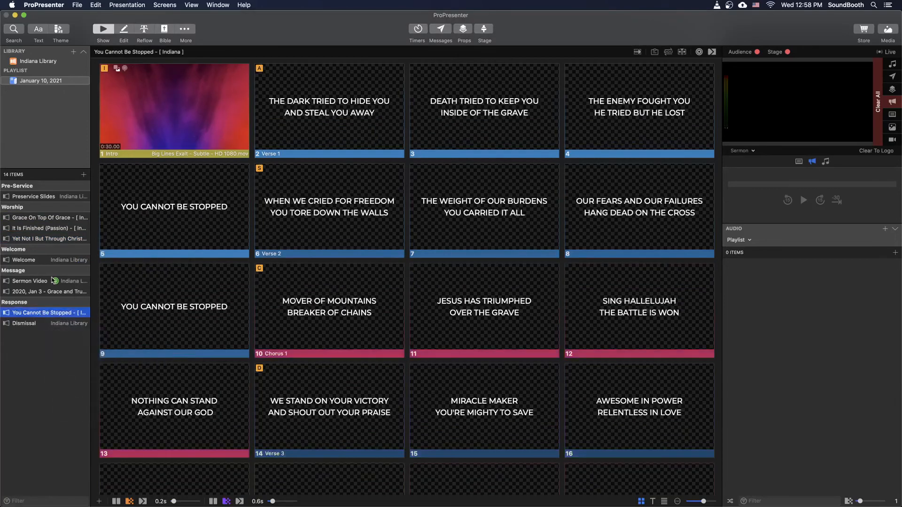
Step: Review the MIDI Note On action settings on the Intro slide of Grace On Top Of Grace, and show You Cannot Be Stopped
{"action": "left_click", "coordinate": [53, 220]}
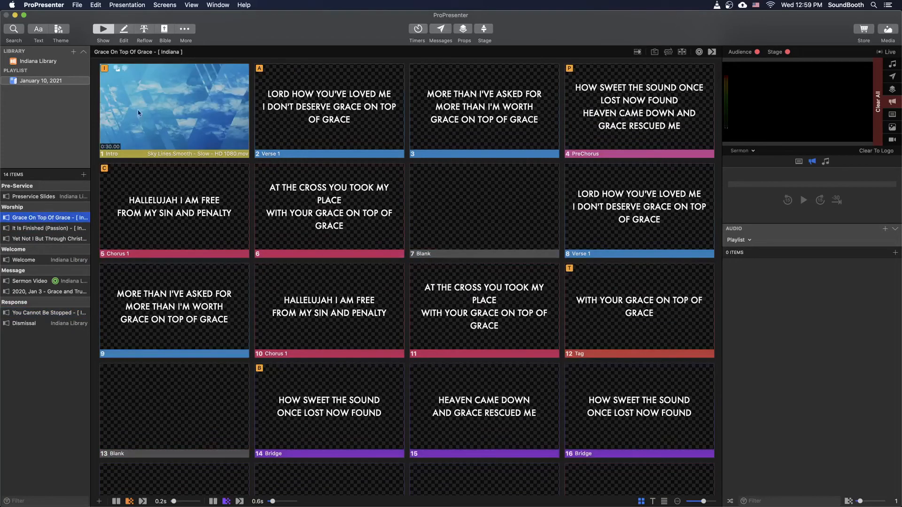
{"action": "right_click", "coordinate": [163, 96]}
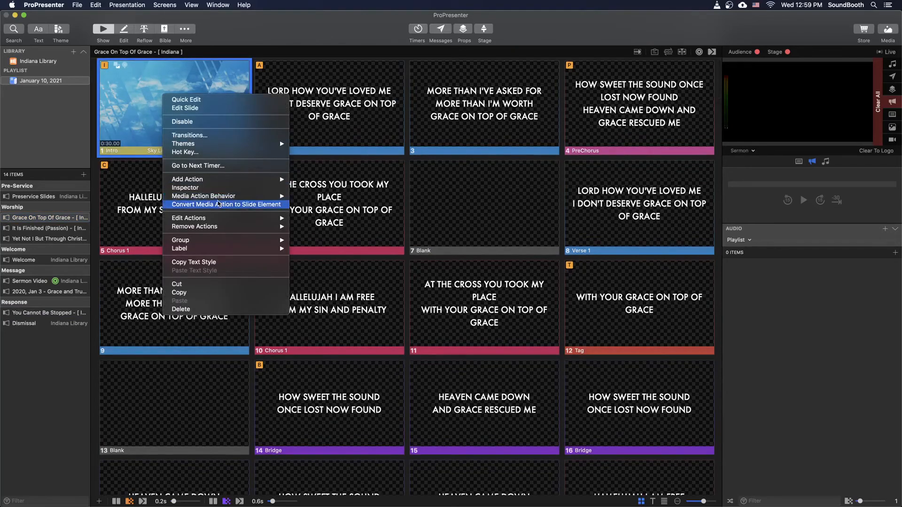
{"action": "mouse_move", "coordinate": [230, 218]}
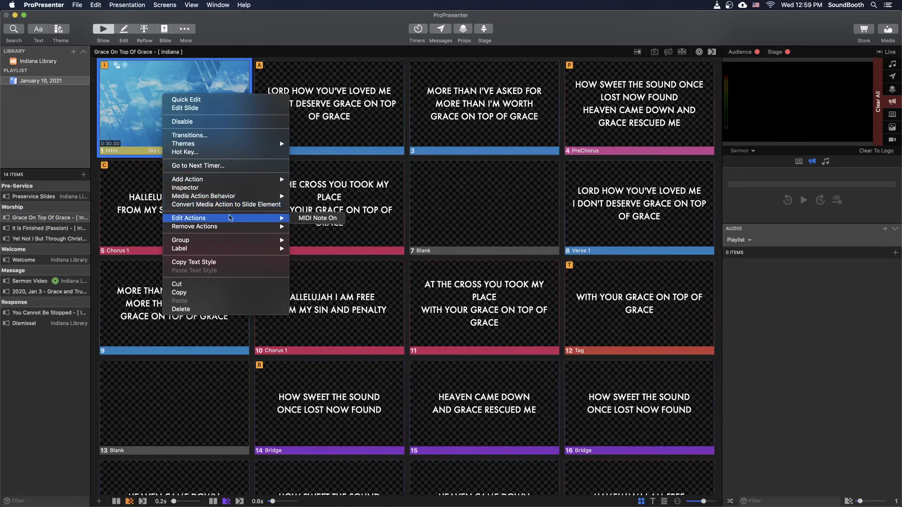
{"action": "left_click", "coordinate": [304, 219]}
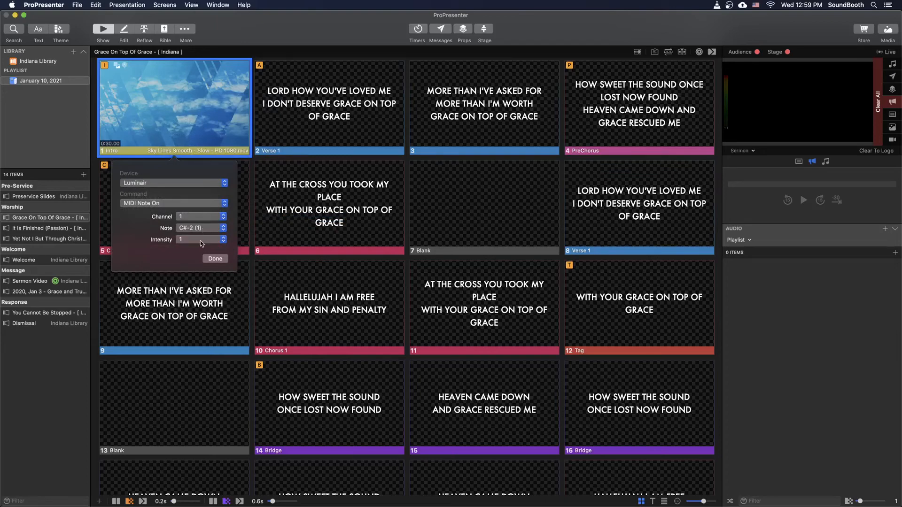
{"action": "left_click", "coordinate": [214, 259]}
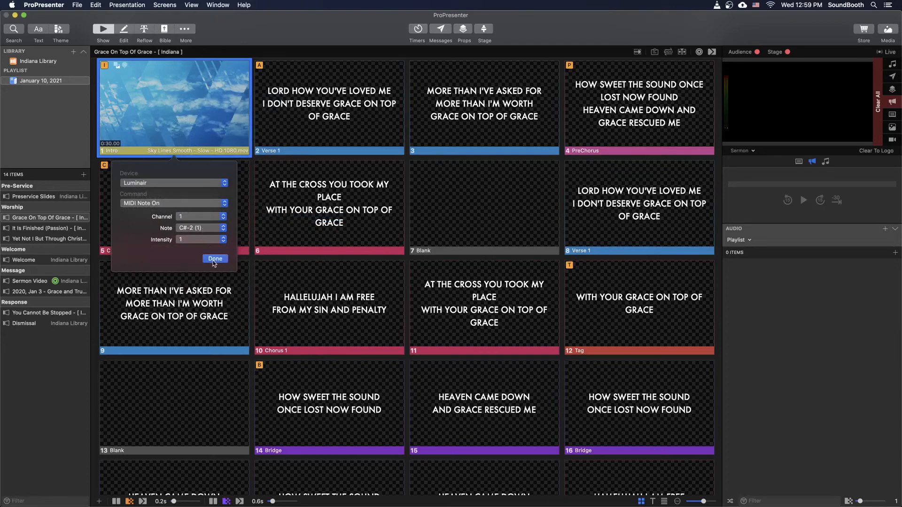
{"action": "left_click", "coordinate": [65, 313]}
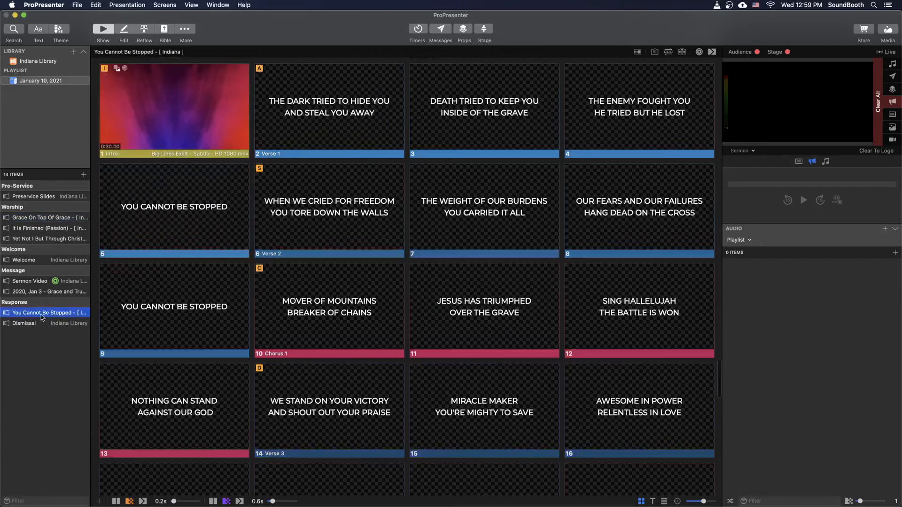
Step: Set the MIDI Note On action's note to F#-2 (6) on the Intro slide of You Cannot Be Stopped, and trigger that slide
{"action": "right_click", "coordinate": [169, 115]}
{"action": "mouse_move", "coordinate": [259, 237]}
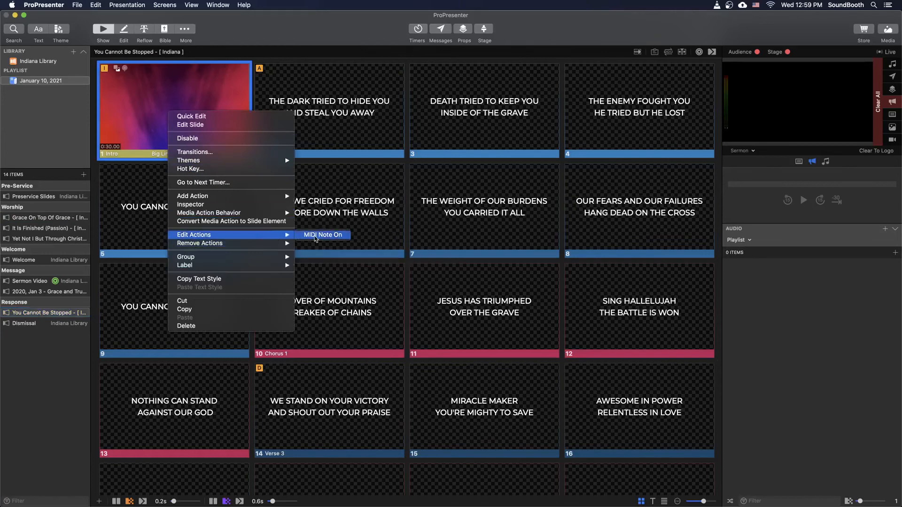
{"action": "left_click", "coordinate": [316, 235]}
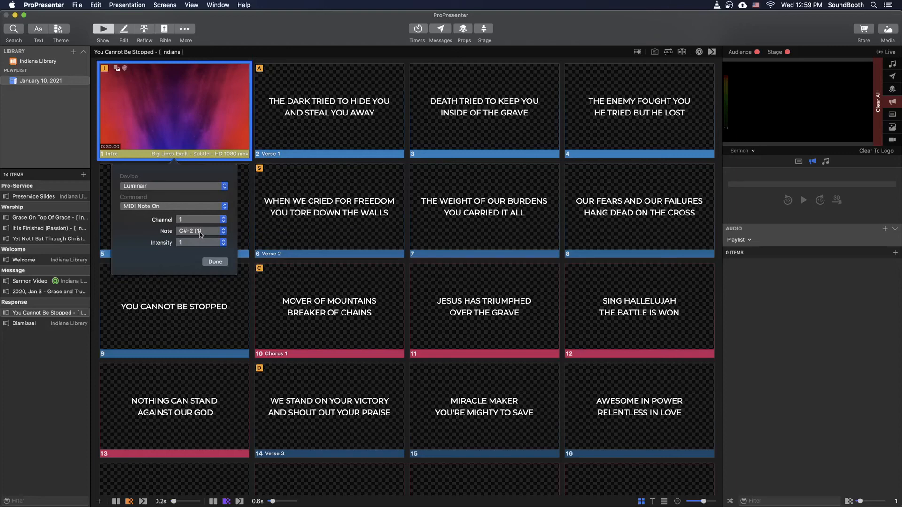
{"action": "left_click", "coordinate": [201, 231]}
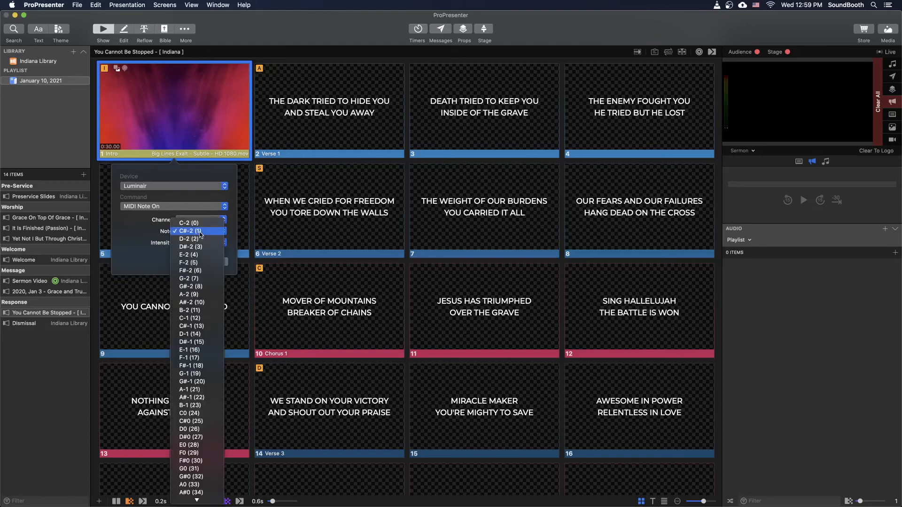
{"action": "left_click", "coordinate": [217, 272]}
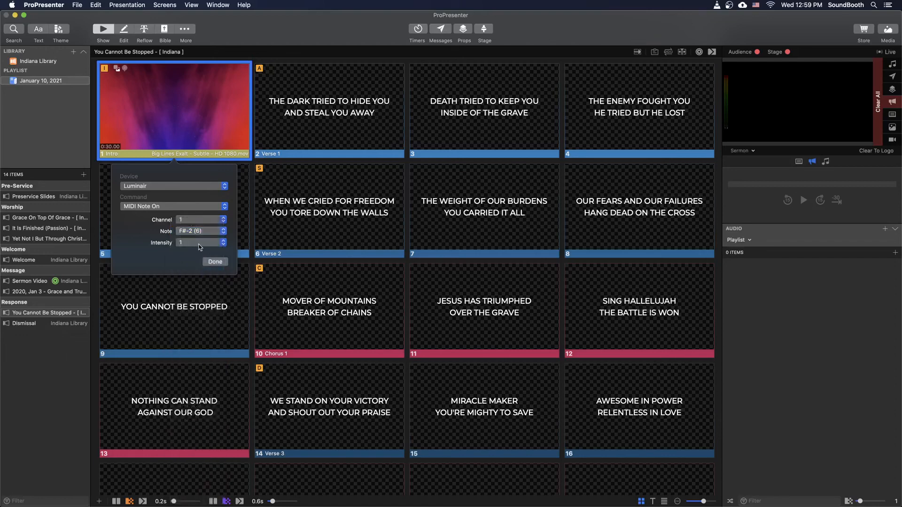
{"action": "left_click", "coordinate": [215, 262]}
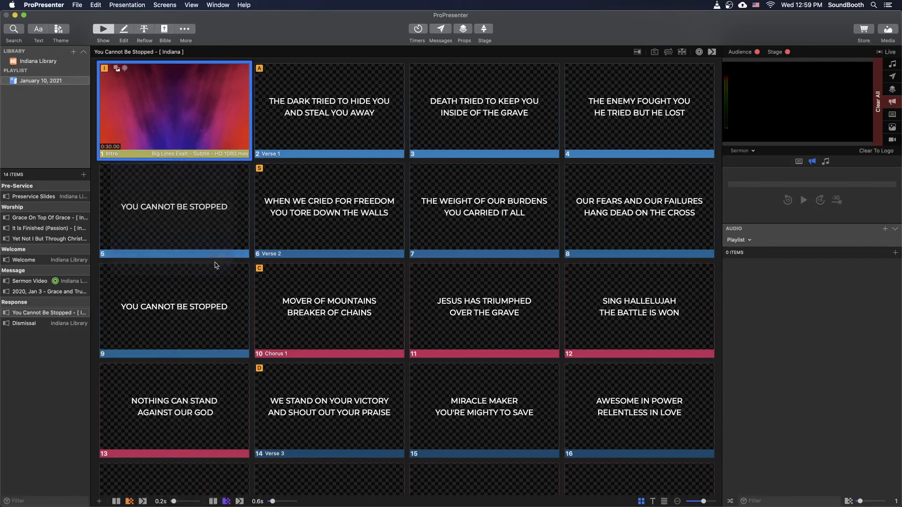
{"action": "left_click", "coordinate": [188, 101]}
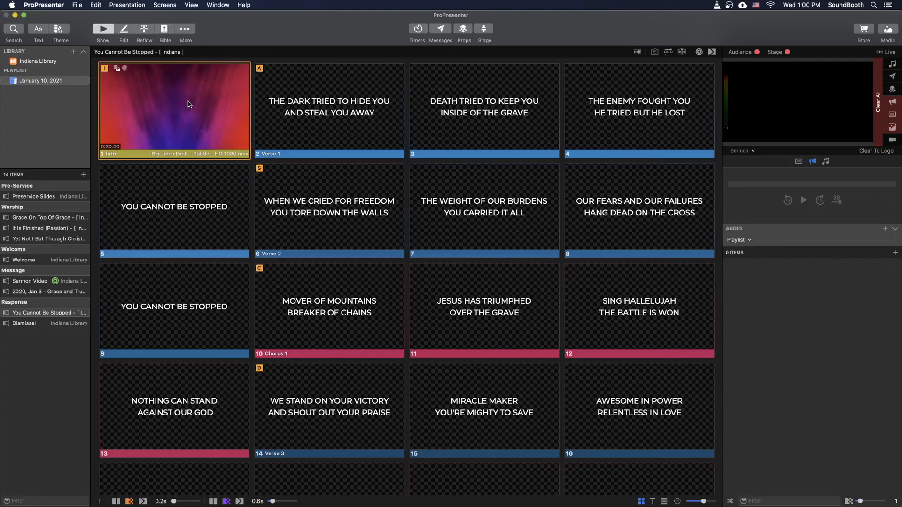
Step: Show Preservice Slides and look over the Pre-Service and Grace On Top Of Grace slides at the start of the playlist
{"action": "left_click", "coordinate": [64, 198]}
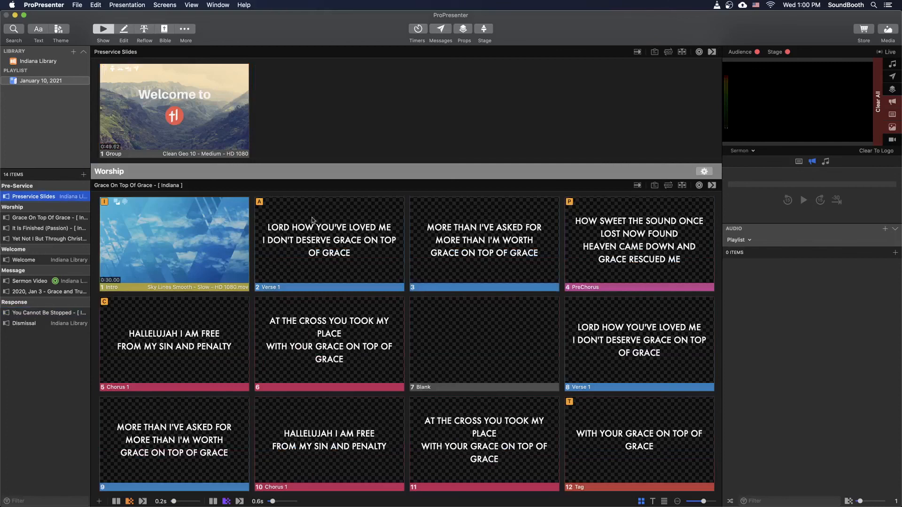
{"action": "scroll", "coordinate": [318, 355], "scroll_direction": "down", "scroll_amount": 5}
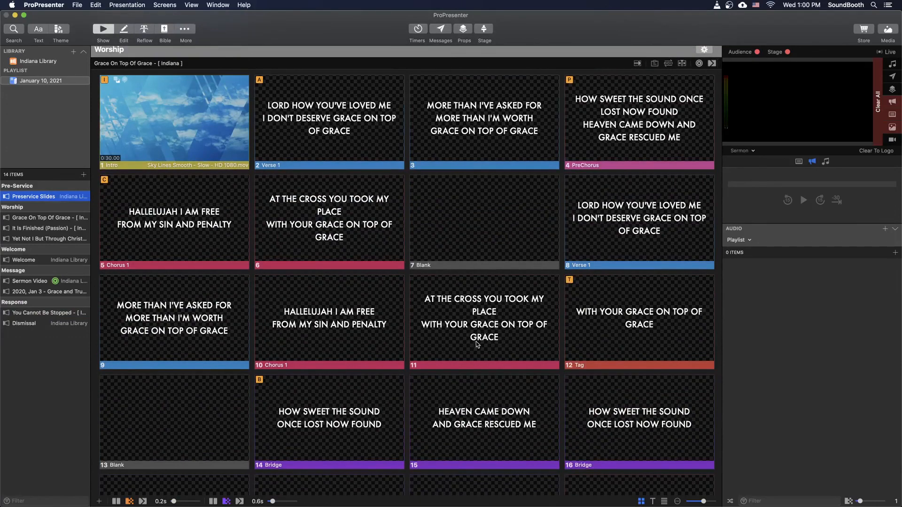
{"action": "scroll", "coordinate": [475, 344], "scroll_direction": "up", "scroll_amount": 5}
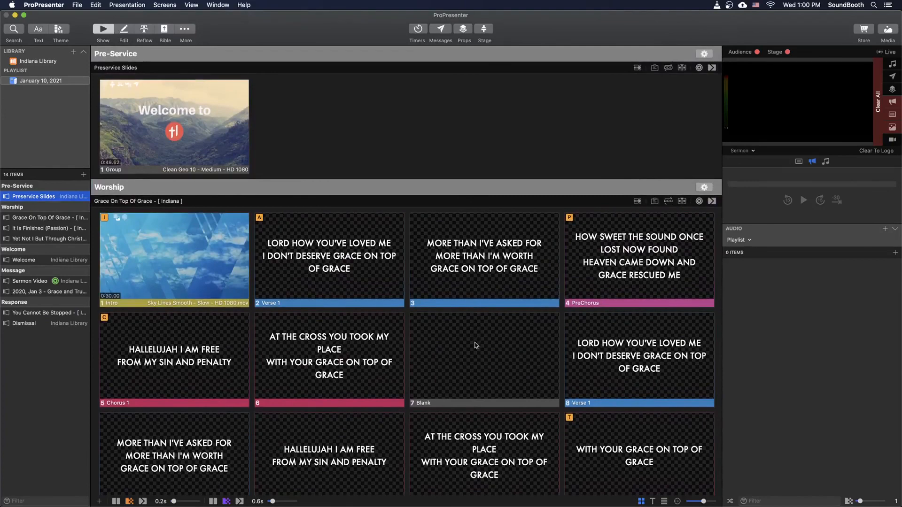